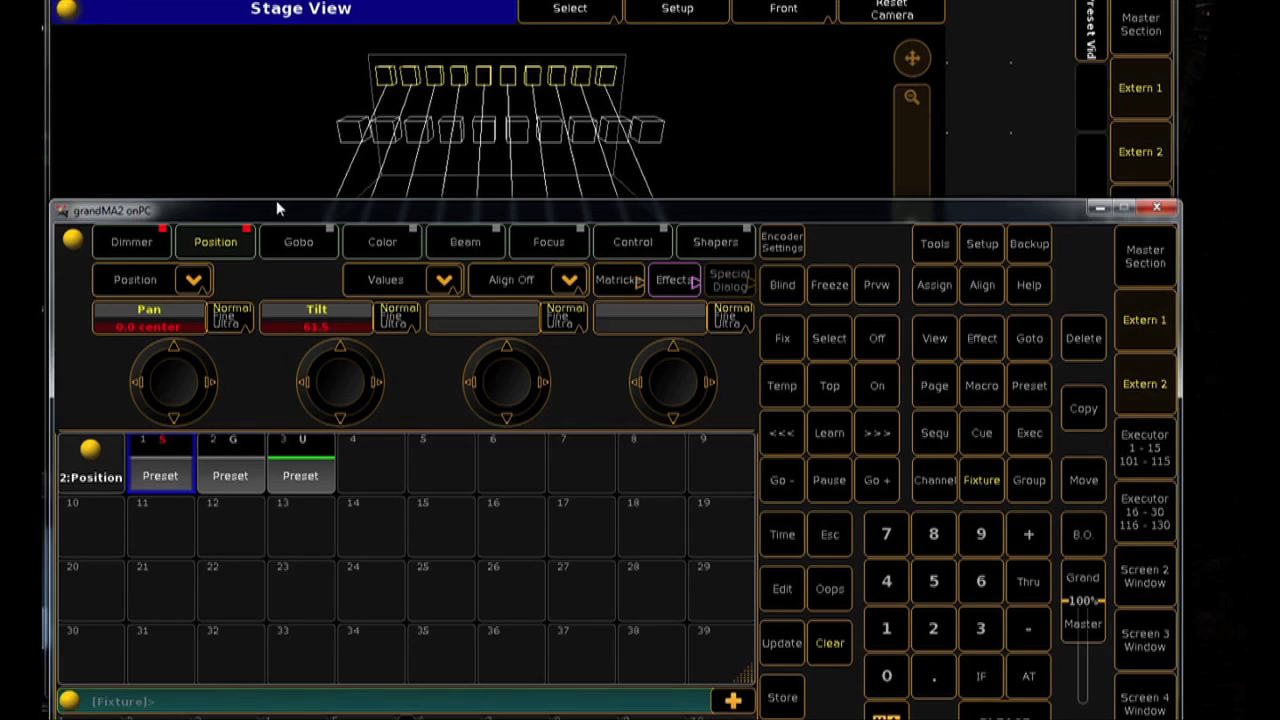
Store the current pan and tilt values of the selected fixtures as position preset 6.
{"action": "left_click", "coordinate": [783, 698]}
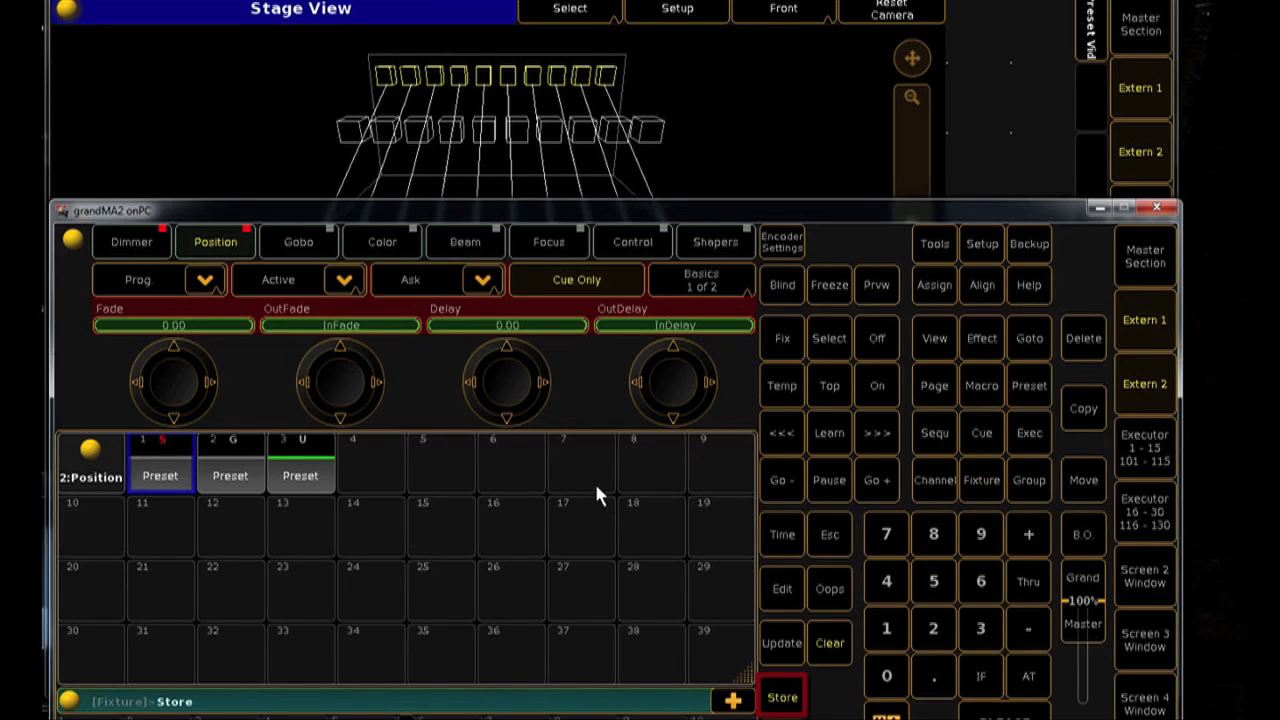
{"action": "left_click", "coordinate": [520, 477]}
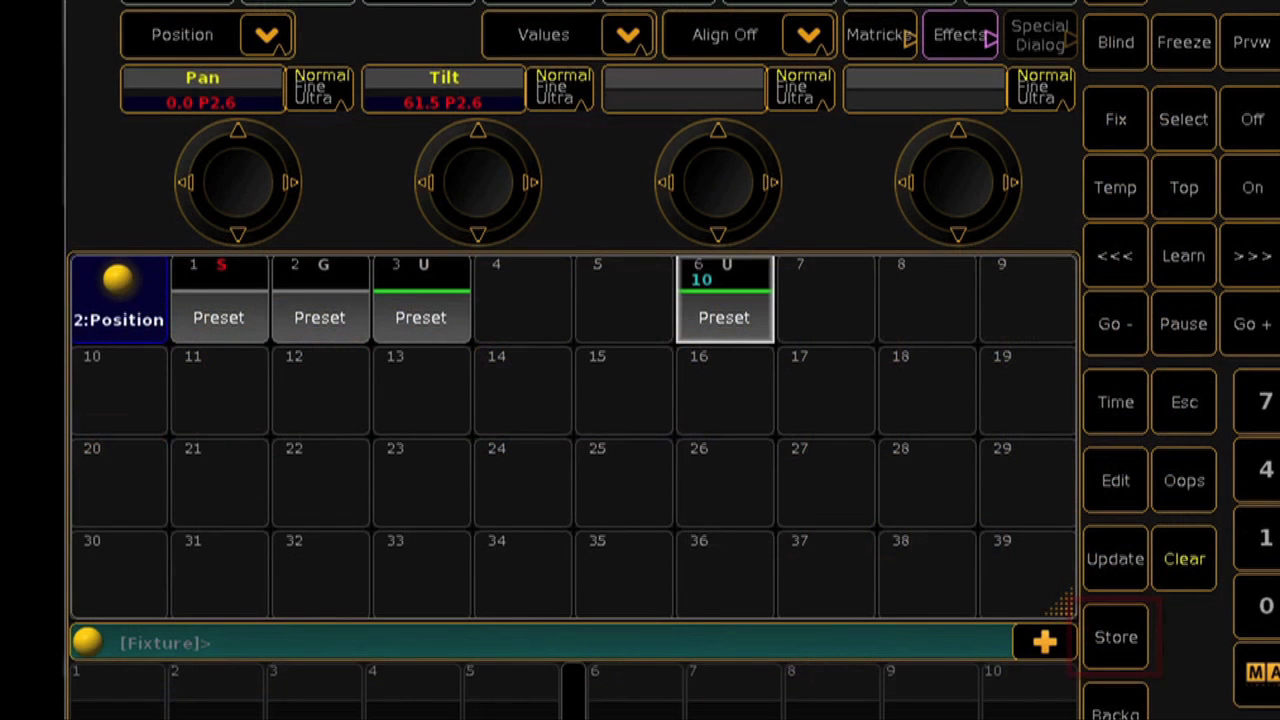
Open the temporary store options and choose Universal as the preset storing mode.
{"action": "left_click", "coordinate": [1116, 637]}
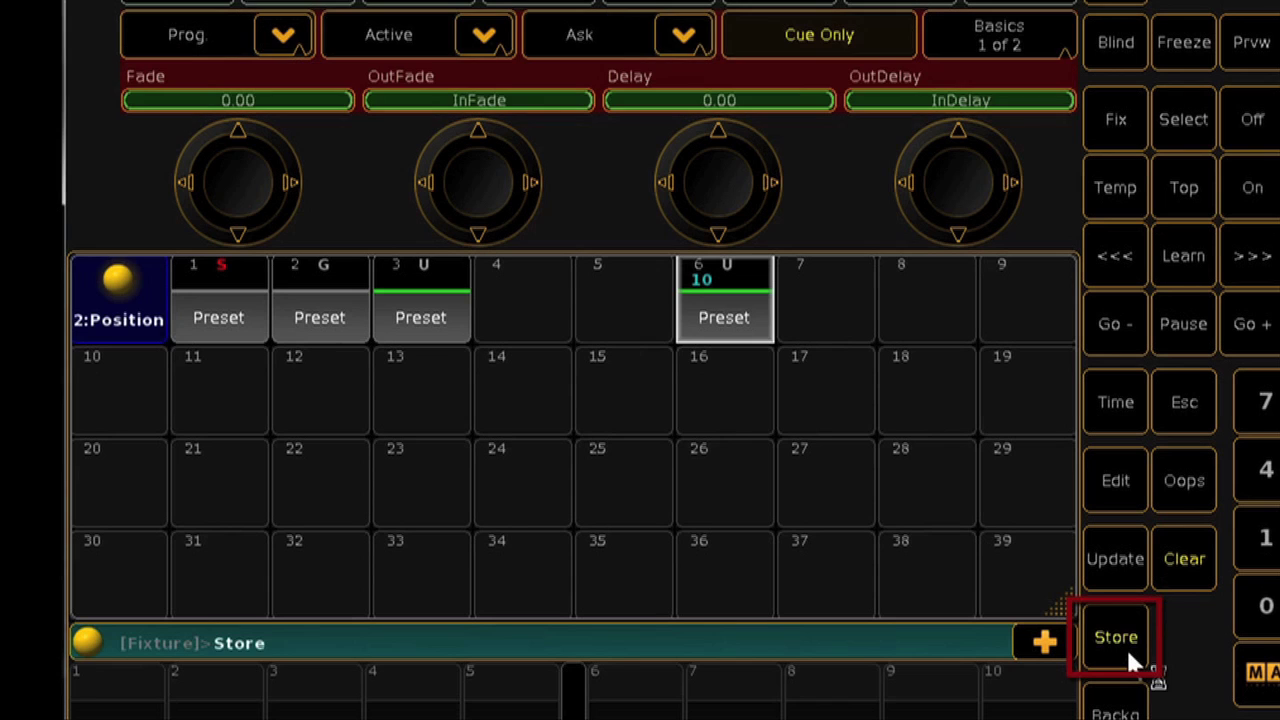
{"action": "left_click", "coordinate": [1116, 637]}
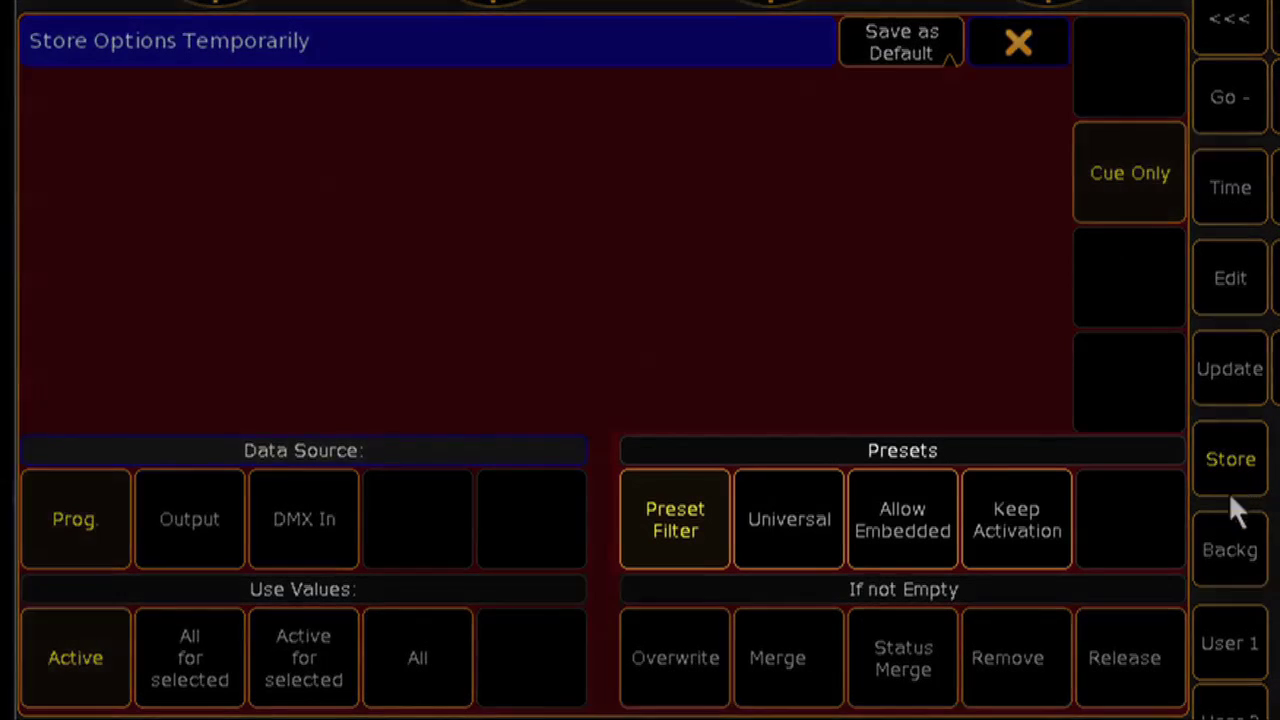
{"action": "left_click", "coordinate": [777, 546]}
{"action": "left_click", "coordinate": [777, 546]}
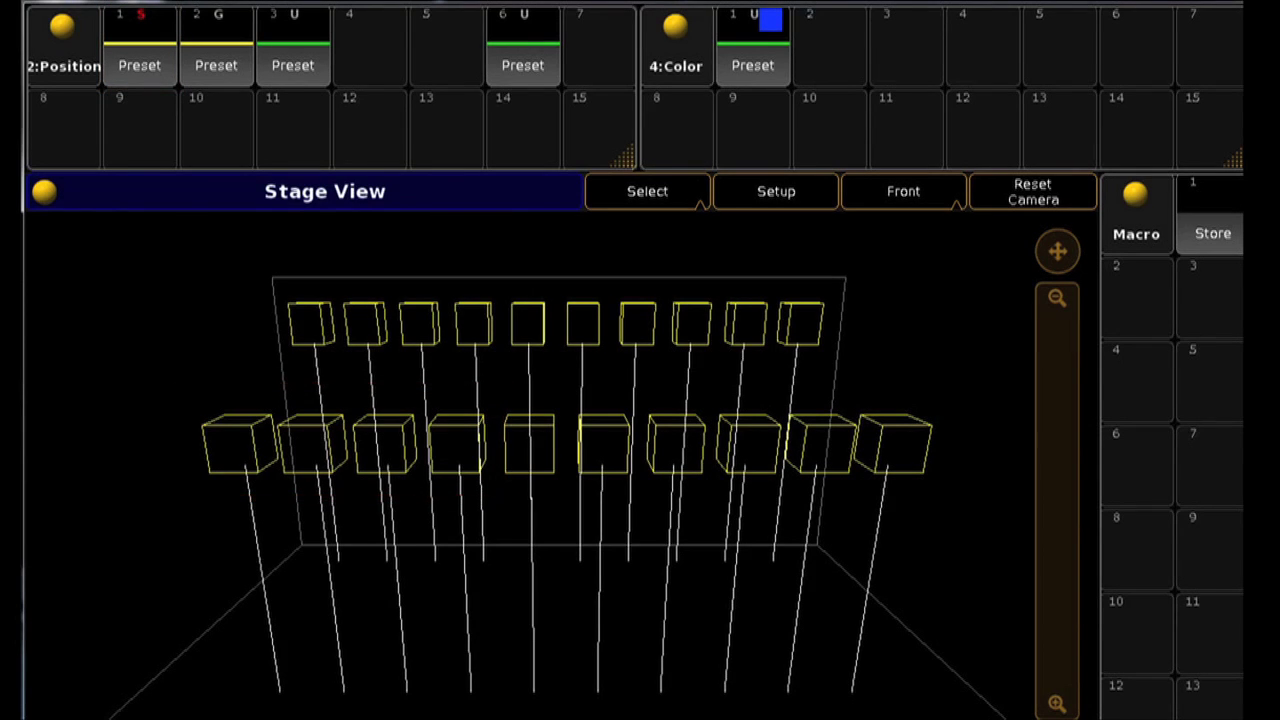
Call position presets 1 and 2 and the blue color preset 1 for the selected fixtures.
{"action": "left_click", "coordinate": [160, 35]}
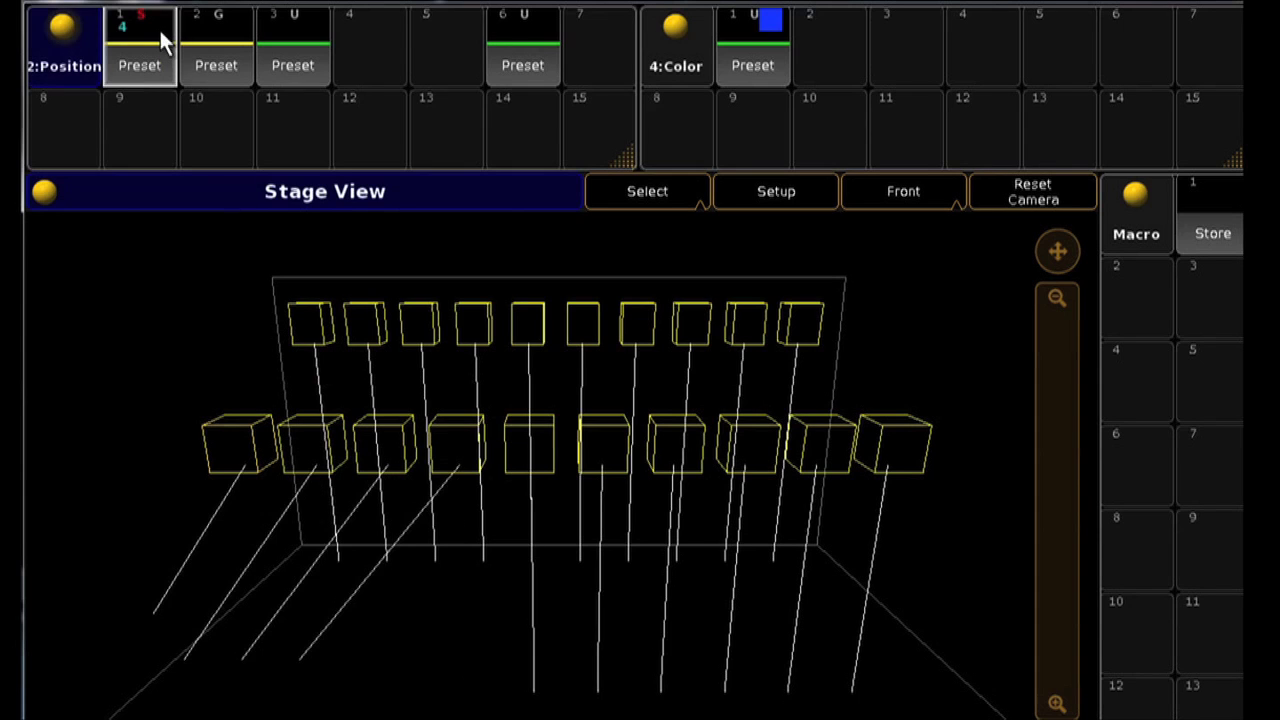
{"action": "left_click", "coordinate": [237, 47]}
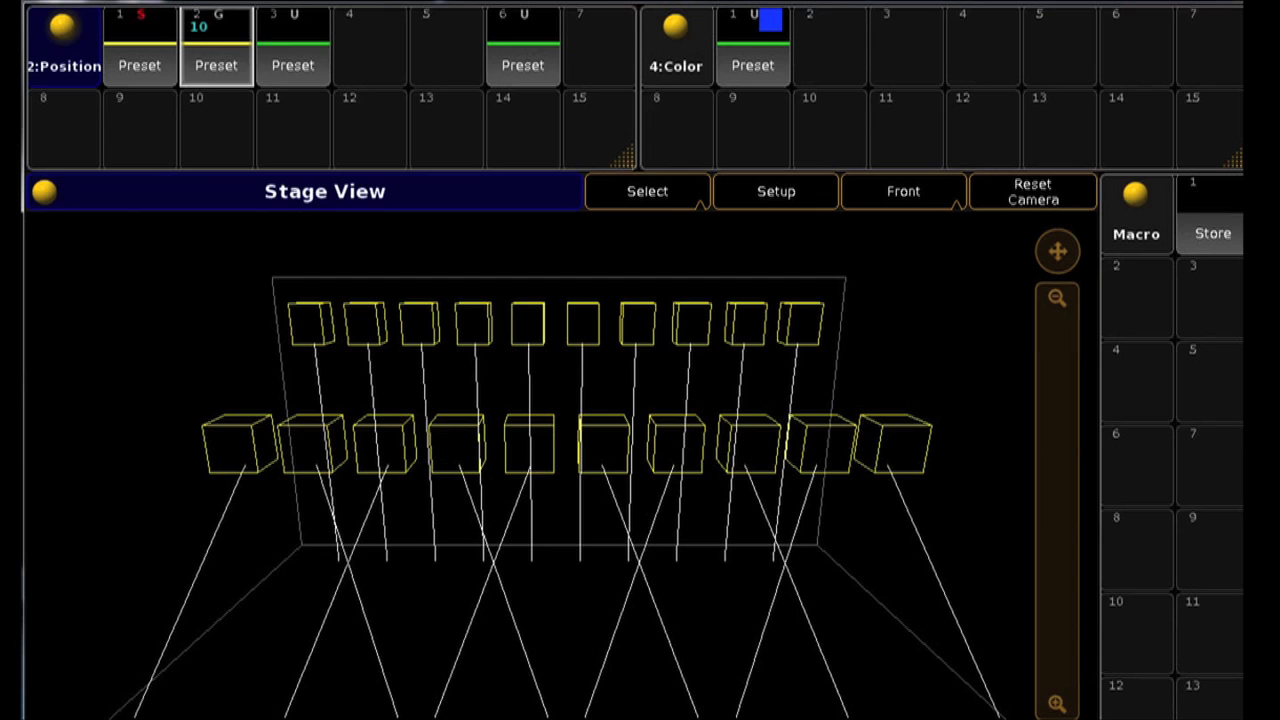
{"action": "left_click", "coordinate": [760, 60]}
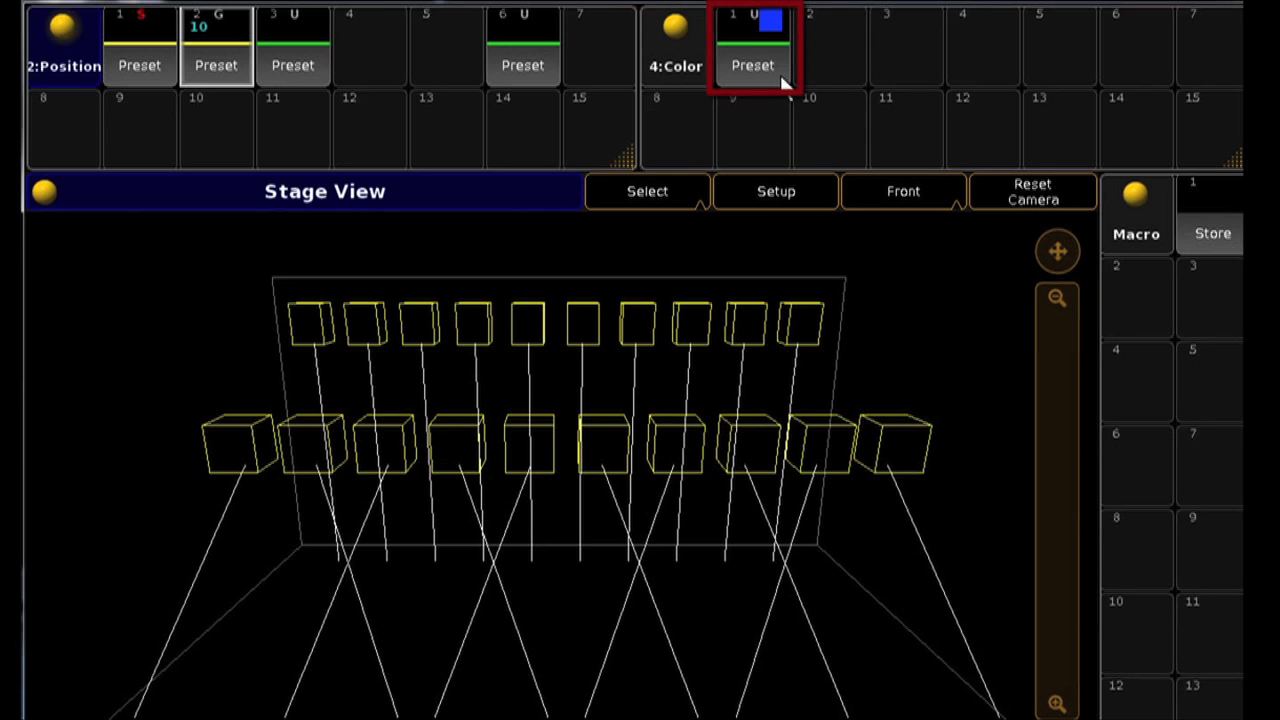
{"action": "left_click", "coordinate": [779, 72]}
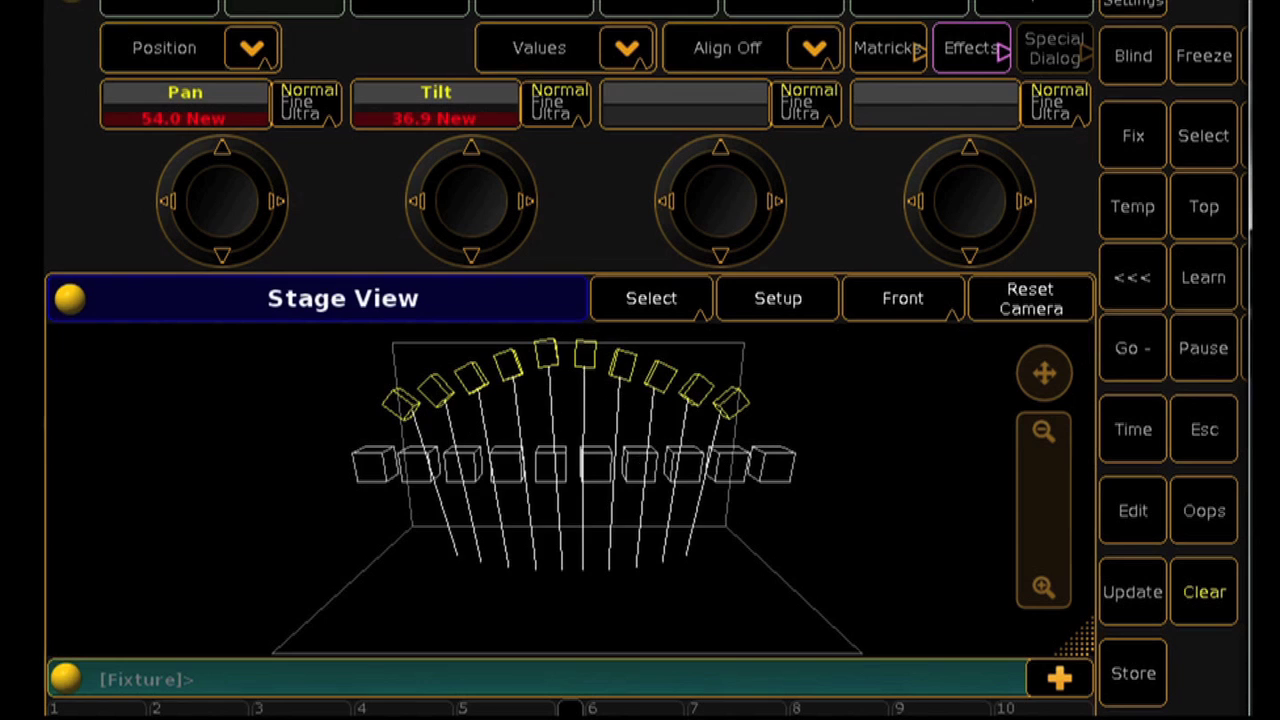
Store the new position values and assign the Default special mode to position preset 12 "New".
{"action": "left_click", "coordinate": [1135, 675]}
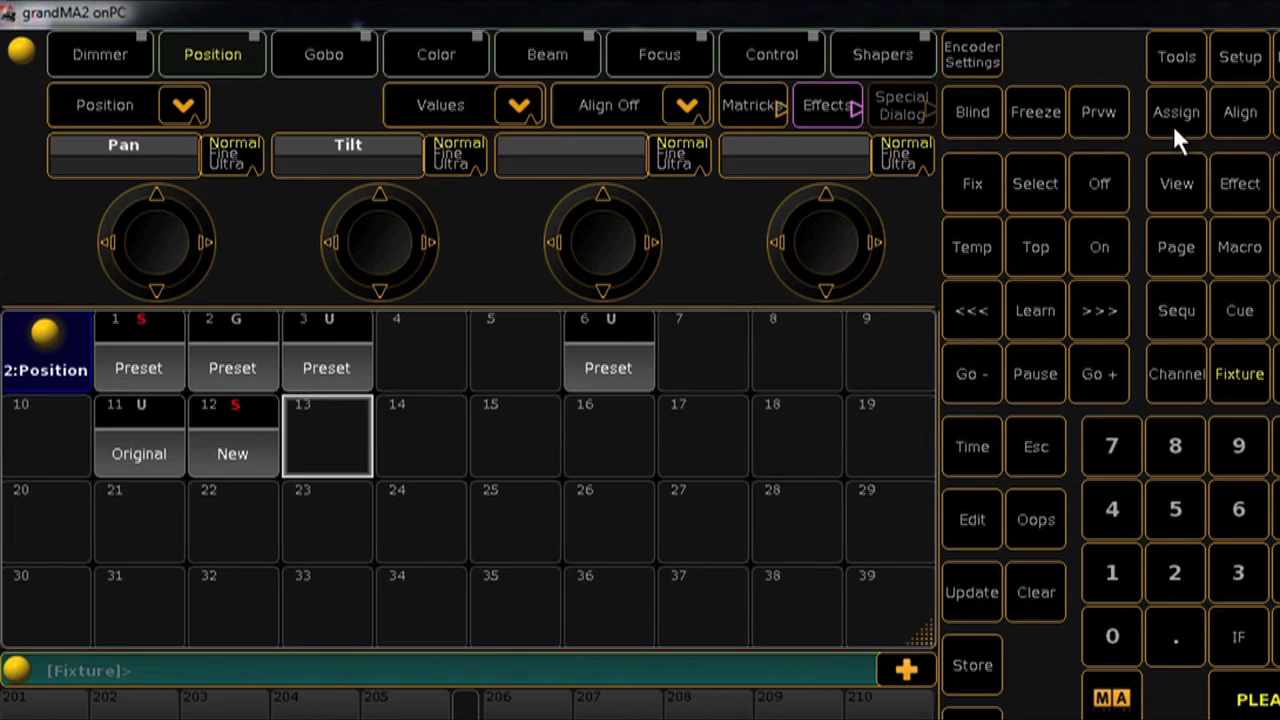
{"action": "left_click", "coordinate": [1173, 127]}
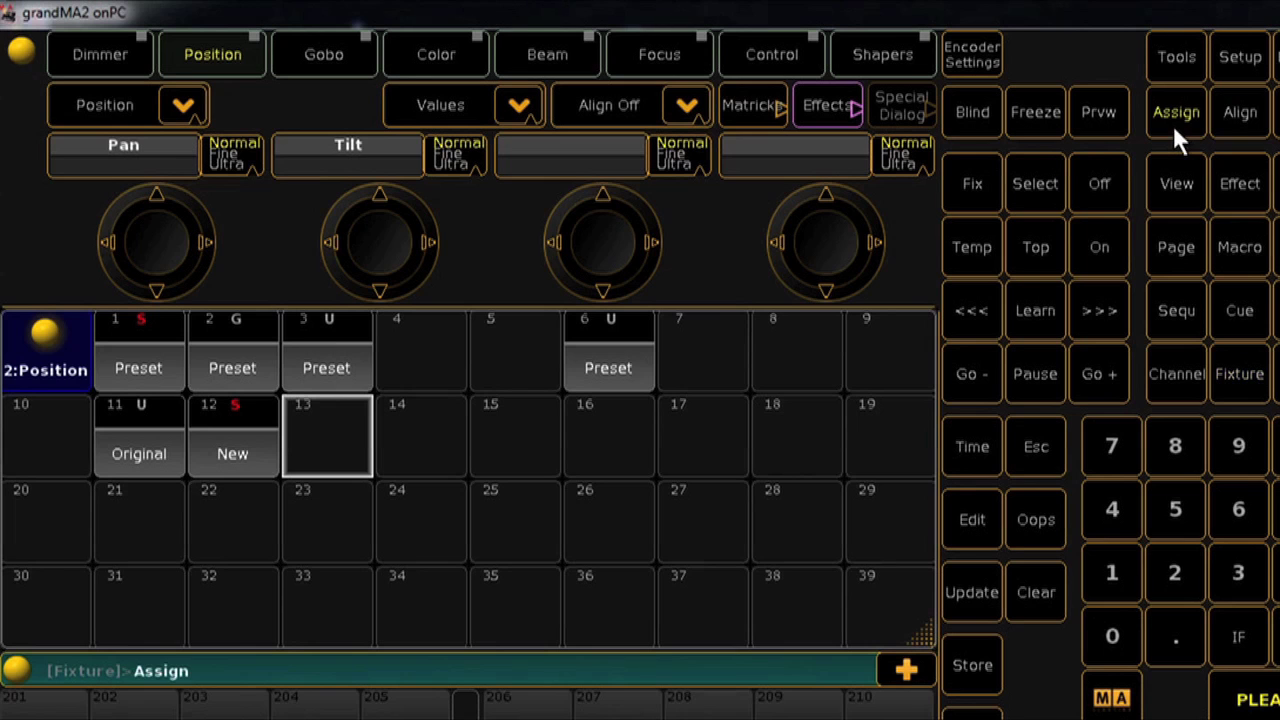
{"action": "left_click", "coordinate": [243, 447]}
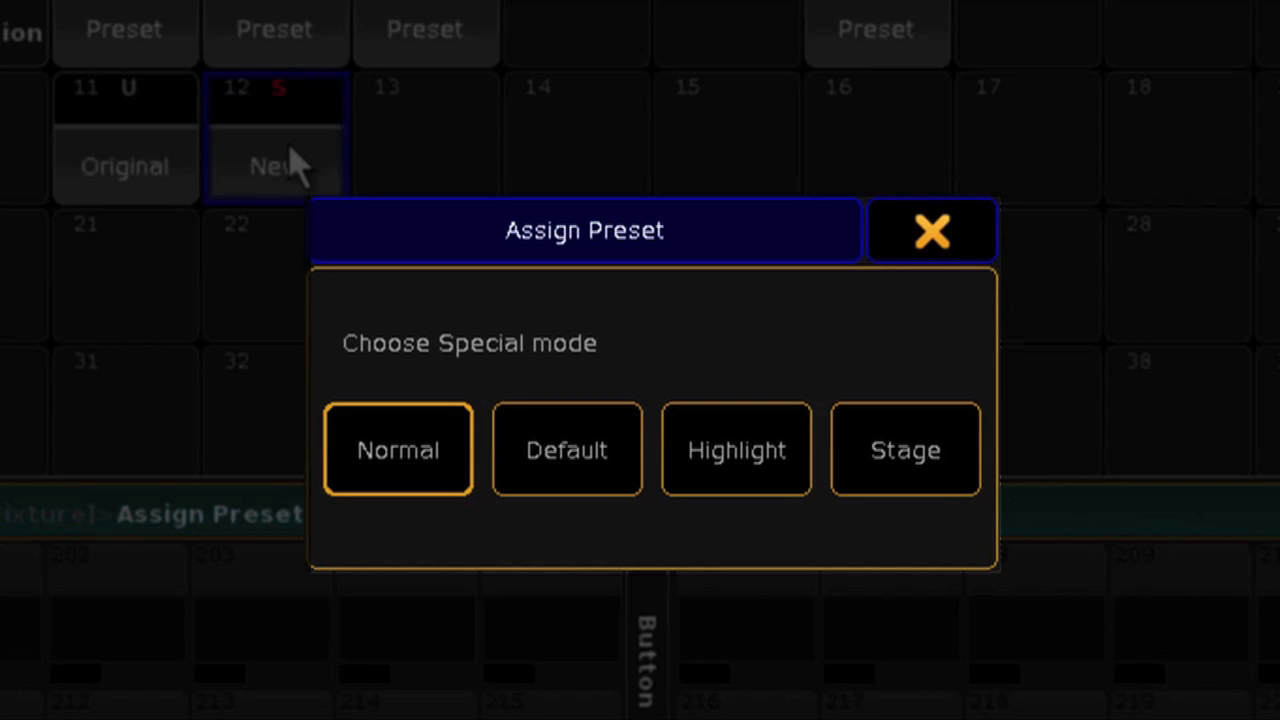
{"action": "left_click", "coordinate": [580, 488]}
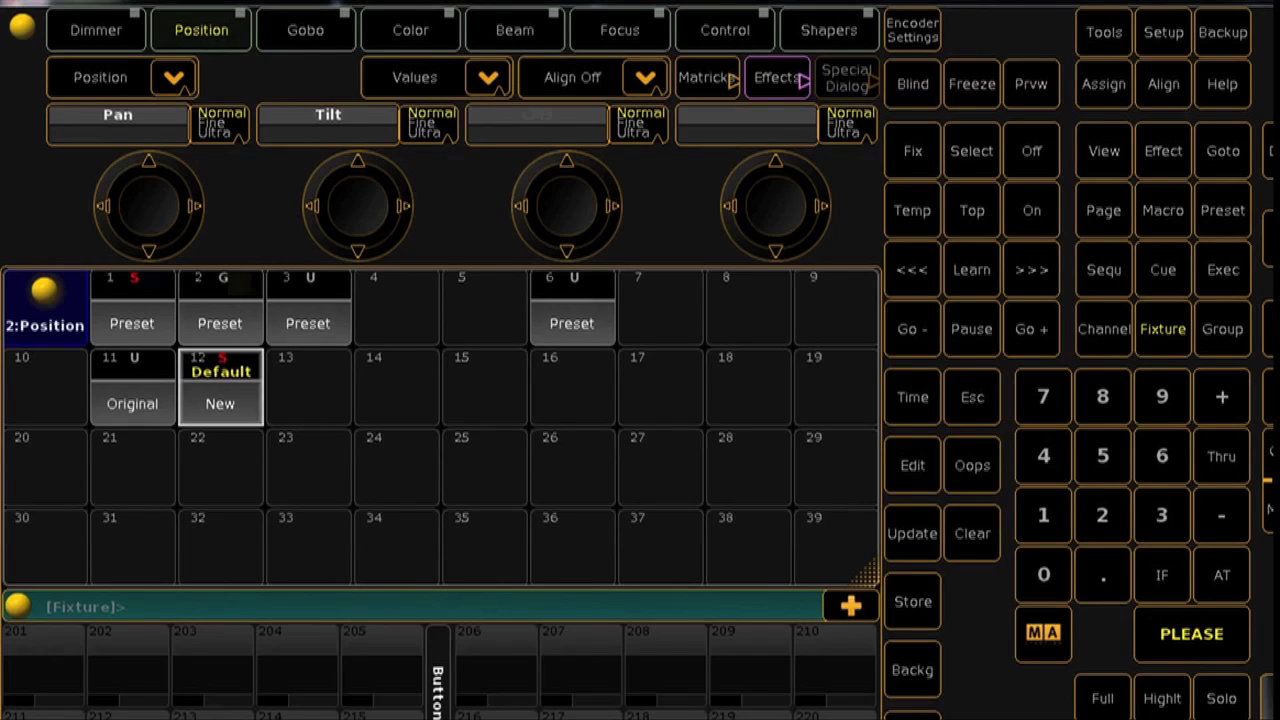
Assign the Highlight special mode to the yellow color preset 2.
{"action": "left_click", "coordinate": [410, 30]}
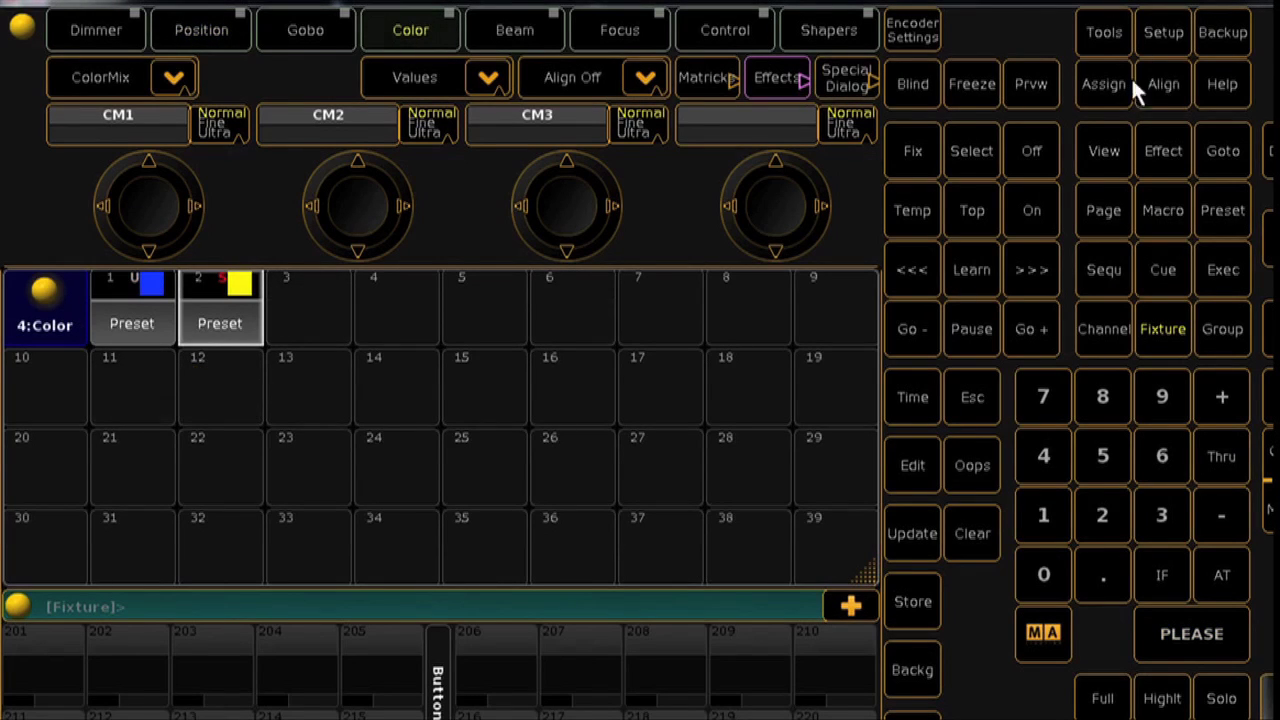
{"action": "left_click", "coordinate": [1106, 88]}
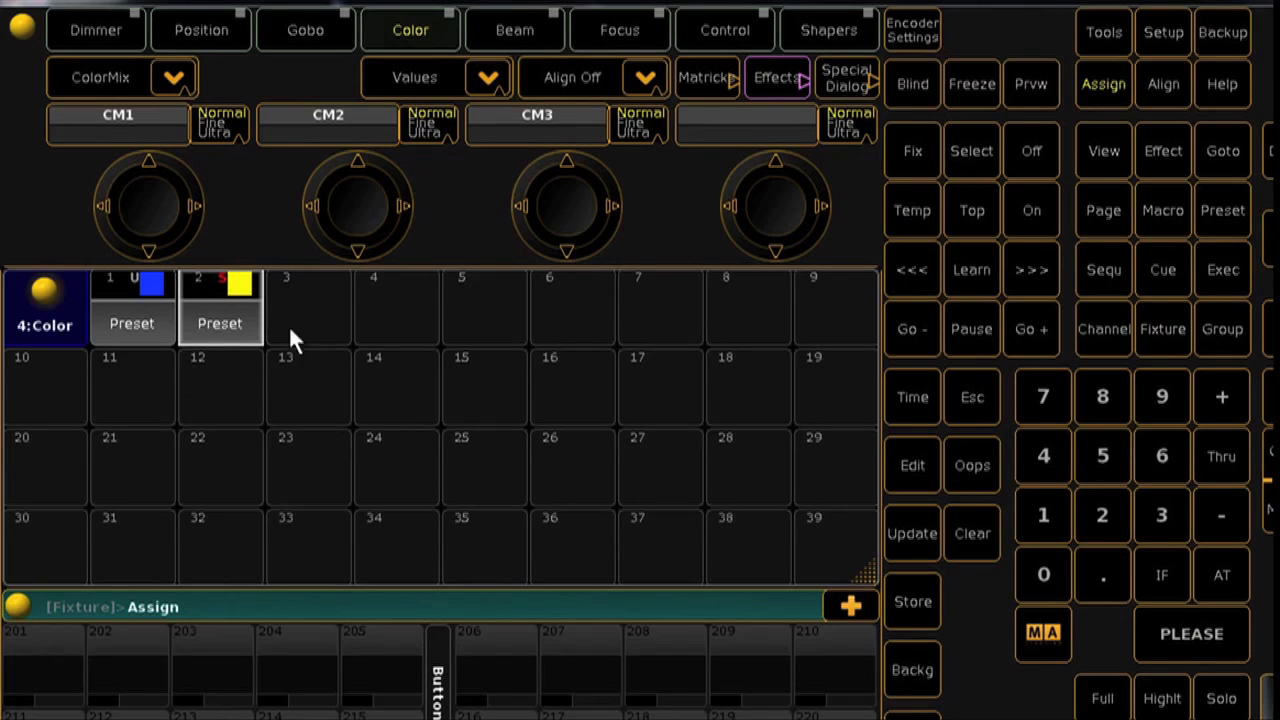
{"action": "left_click", "coordinate": [237, 330]}
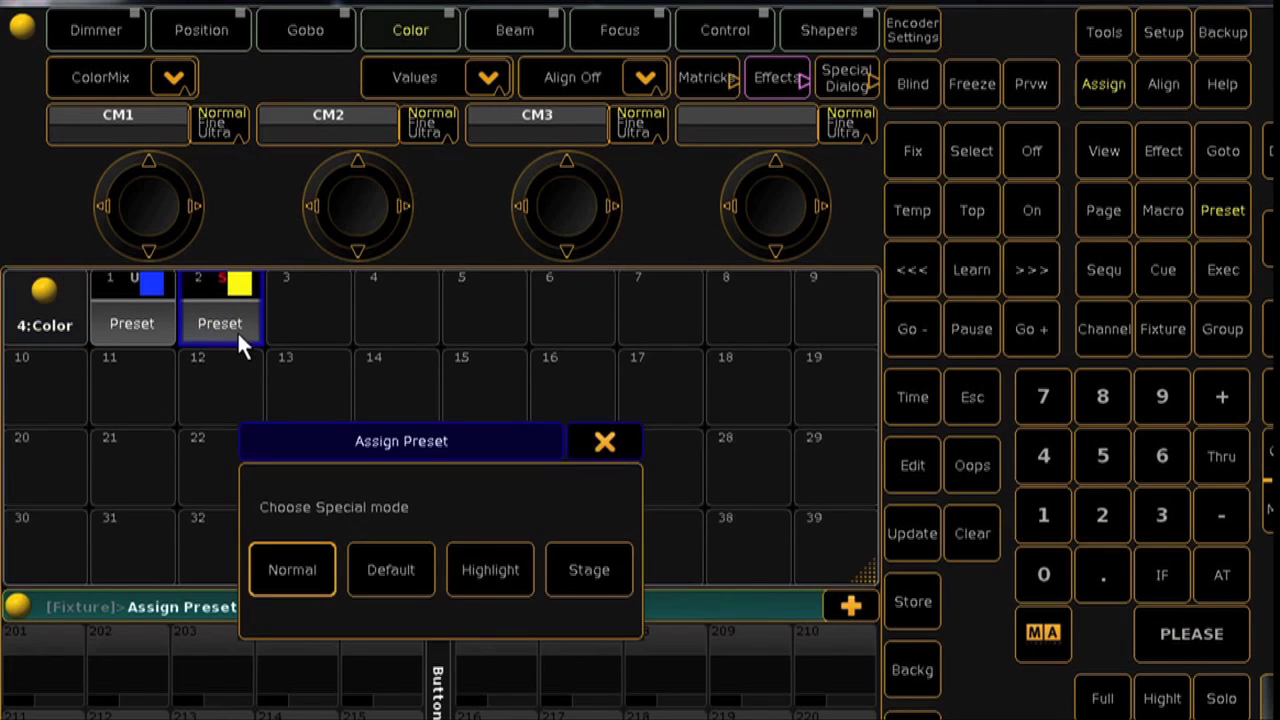
{"action": "left_click", "coordinate": [505, 572]}
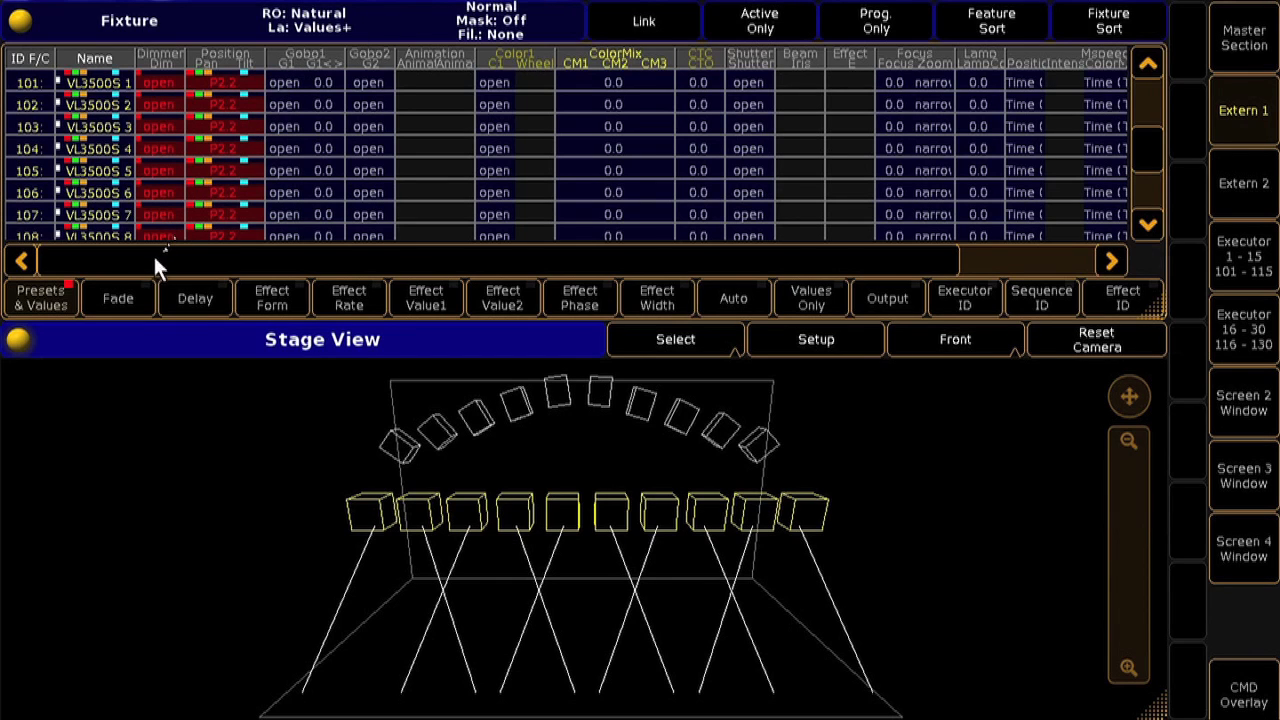
Check the VL3500S fixtures' fade and delay layers and store their position with its timing as position preset 15.
{"action": "left_click", "coordinate": [133, 305]}
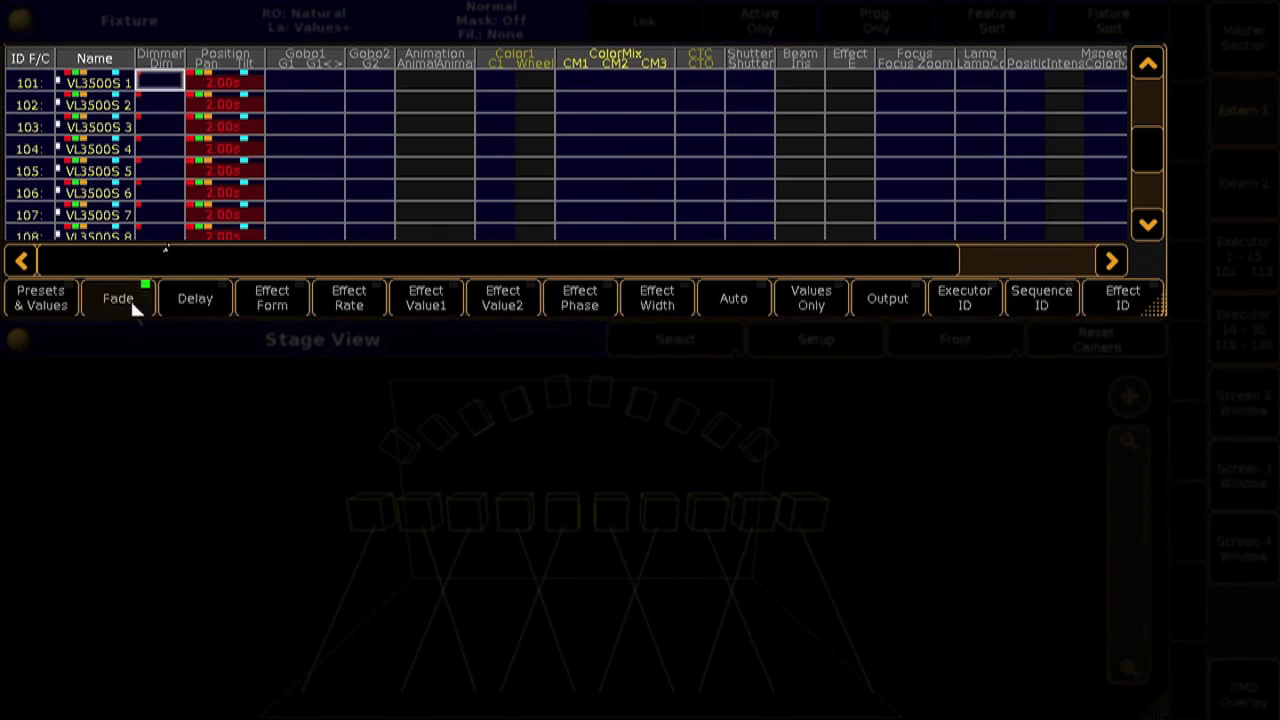
{"action": "left_click", "coordinate": [190, 310]}
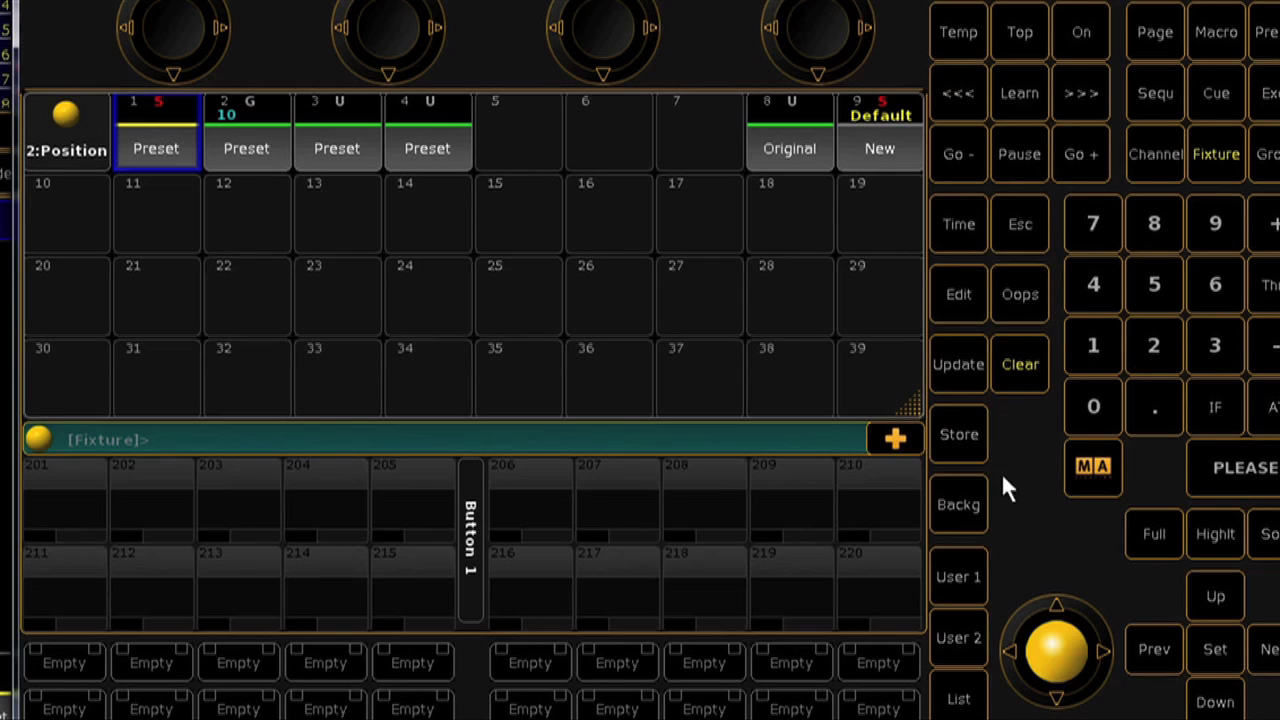
{"action": "left_click", "coordinate": [956, 440]}
{"action": "left_click", "coordinate": [521, 226]}
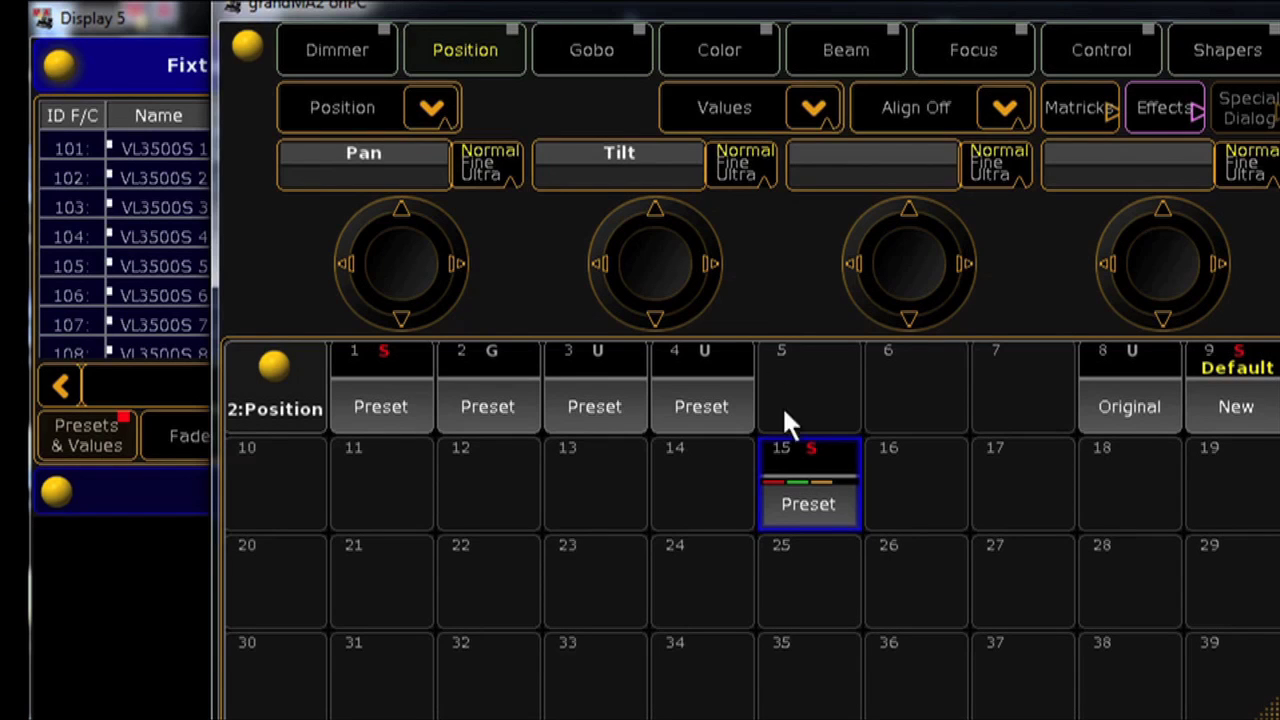
Select and apply position preset 15 for its fixtures, and check its fade and delay layers in the fixture sheet.
{"action": "left_click", "coordinate": [839, 504]}
{"action": "left_click", "coordinate": [839, 501]}
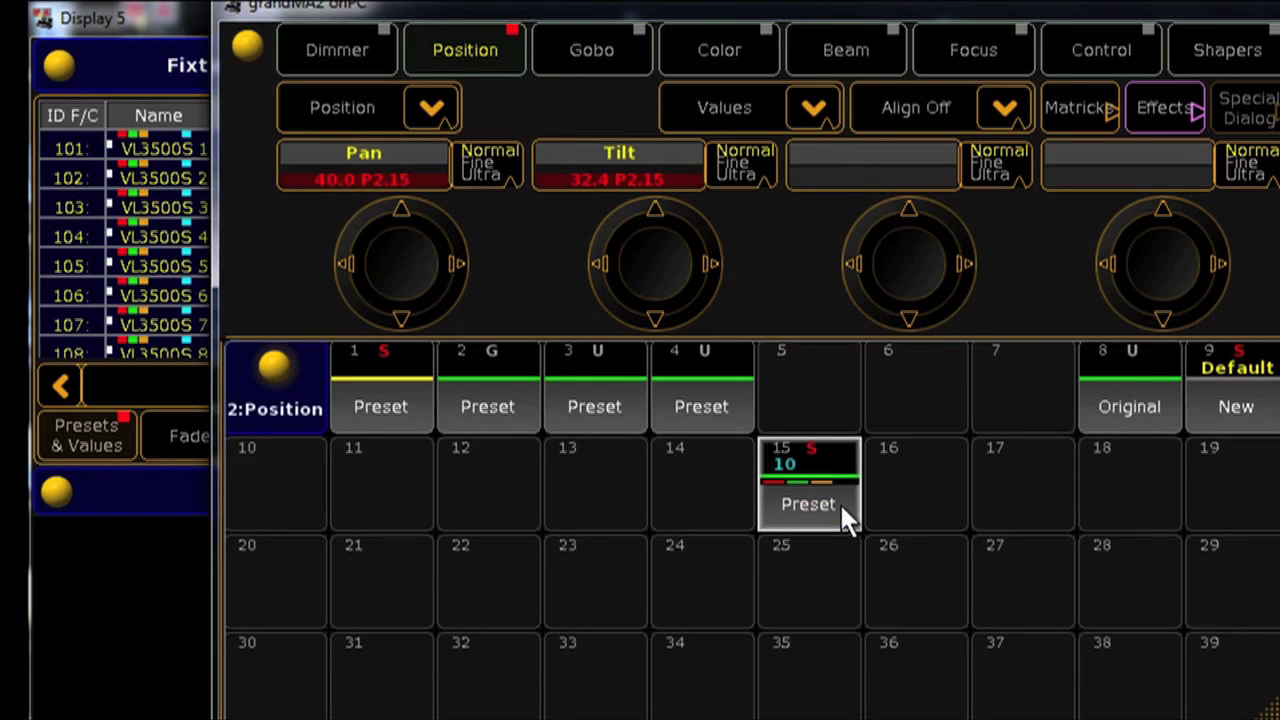
{"action": "left_click", "coordinate": [151, 20]}
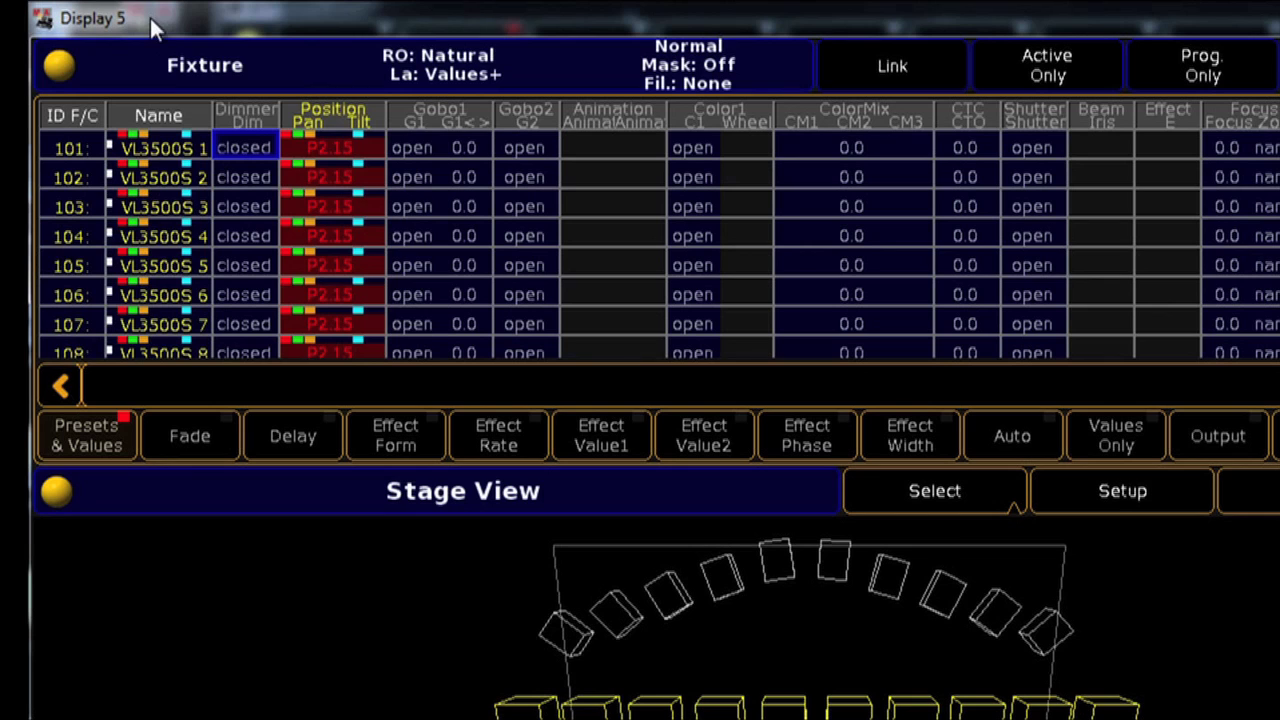
{"action": "left_click", "coordinate": [197, 438]}
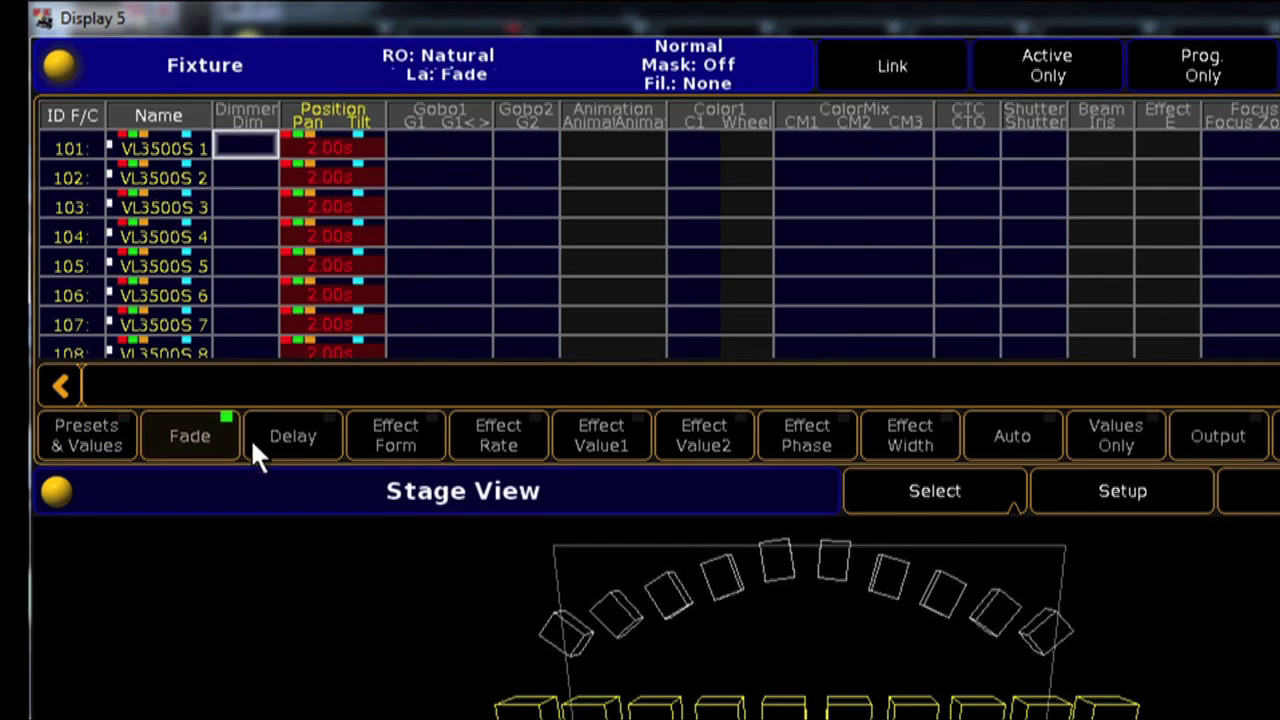
{"action": "left_click", "coordinate": [300, 435]}
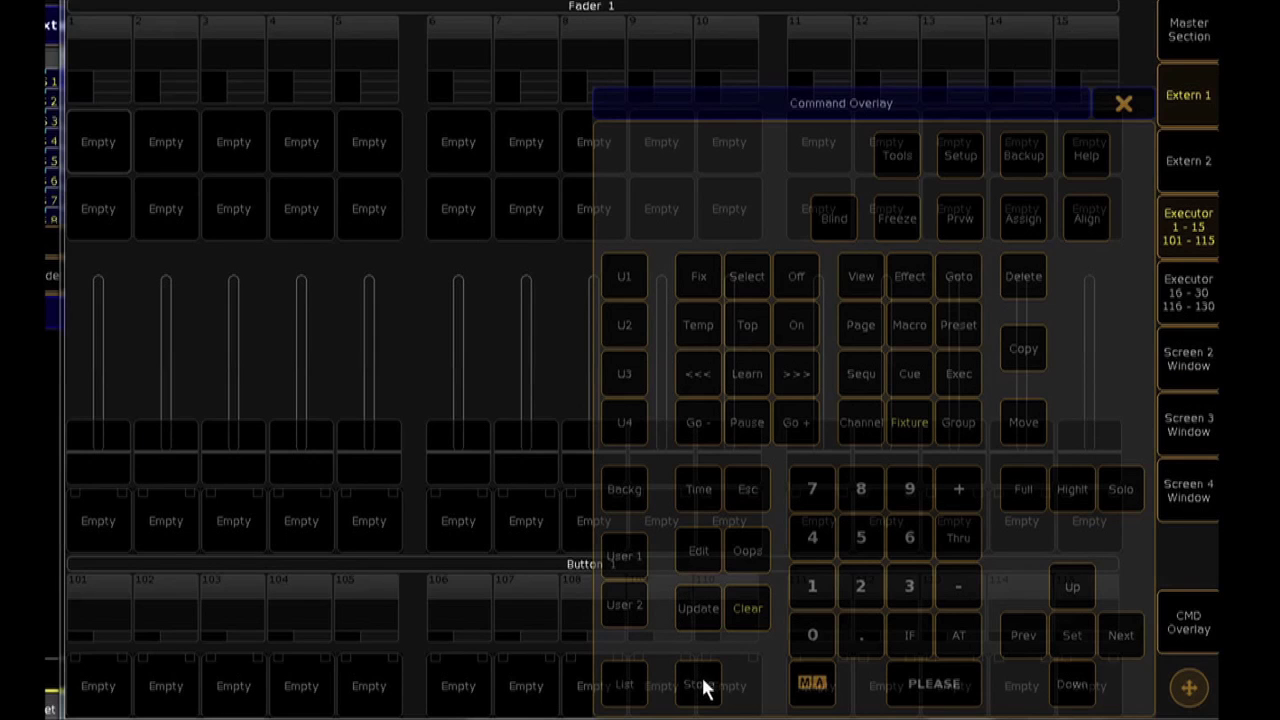
Store the called preset as a cue on executor 1 and check its fade and delay layers in the tracking sheet.
{"action": "left_click", "coordinate": [116, 40]}
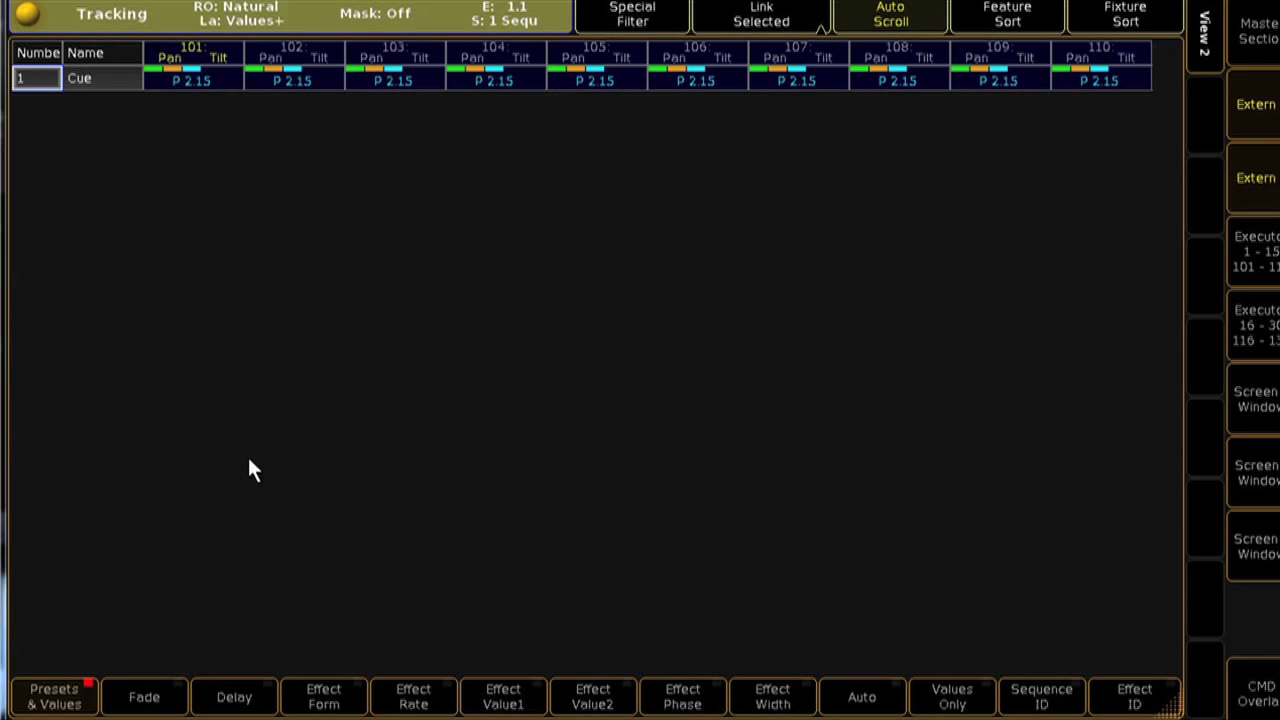
{"action": "left_click", "coordinate": [145, 699]}
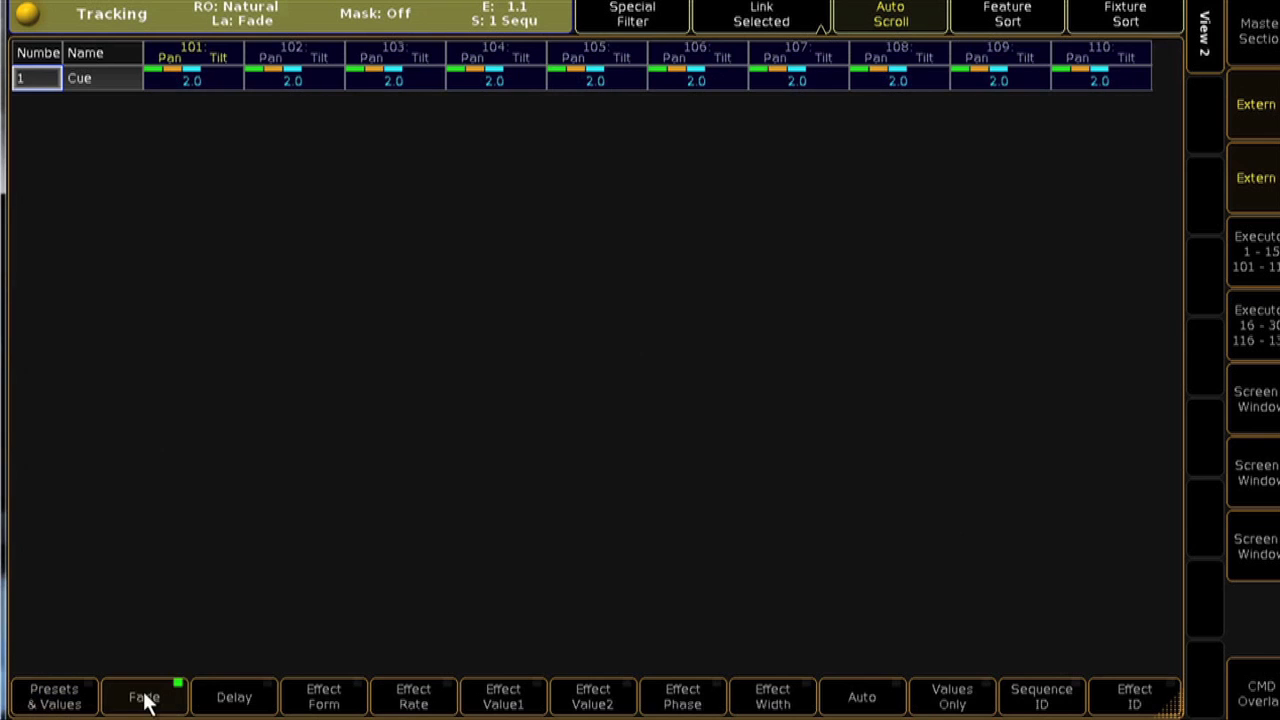
{"action": "left_click", "coordinate": [261, 707]}
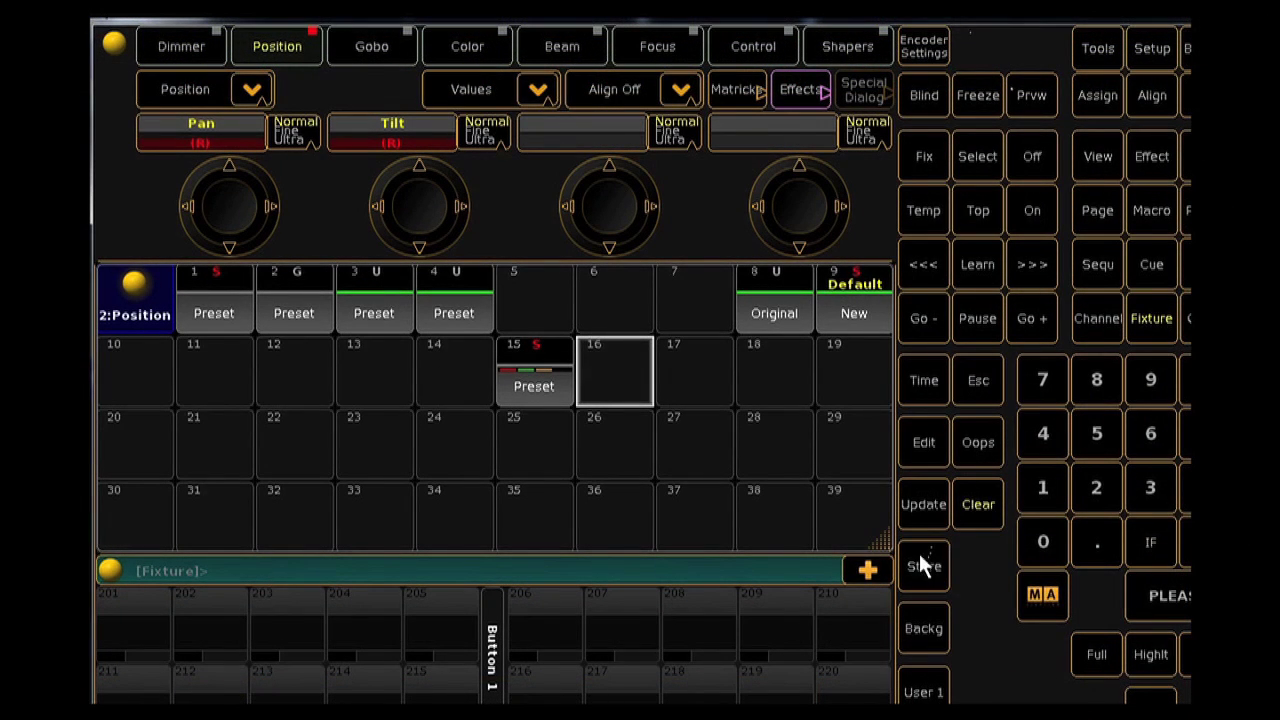
Store the released pan and tilt values into the empty position preset 16.
{"action": "left_click", "coordinate": [922, 566]}
{"action": "left_click", "coordinate": [614, 373]}
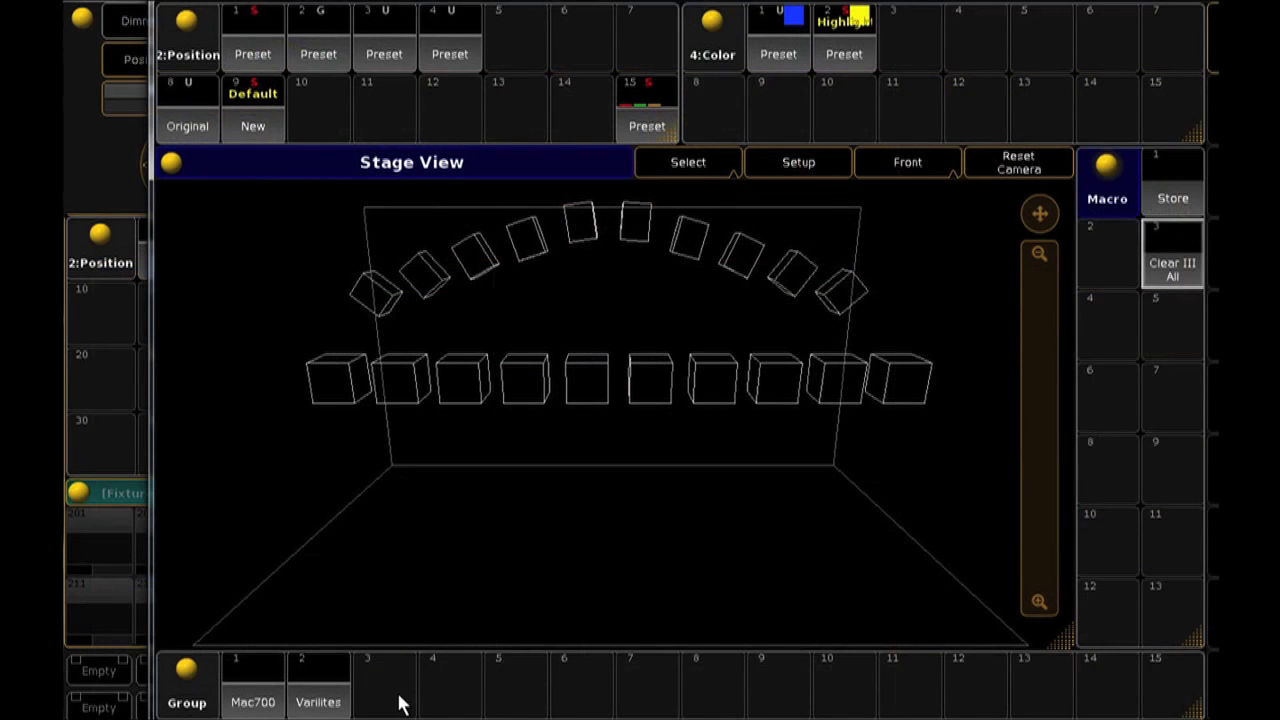
Apply position preset 2 to the Varilites group and clear the programmer with the Clear All macro.
{"action": "left_click", "coordinate": [322, 692]}
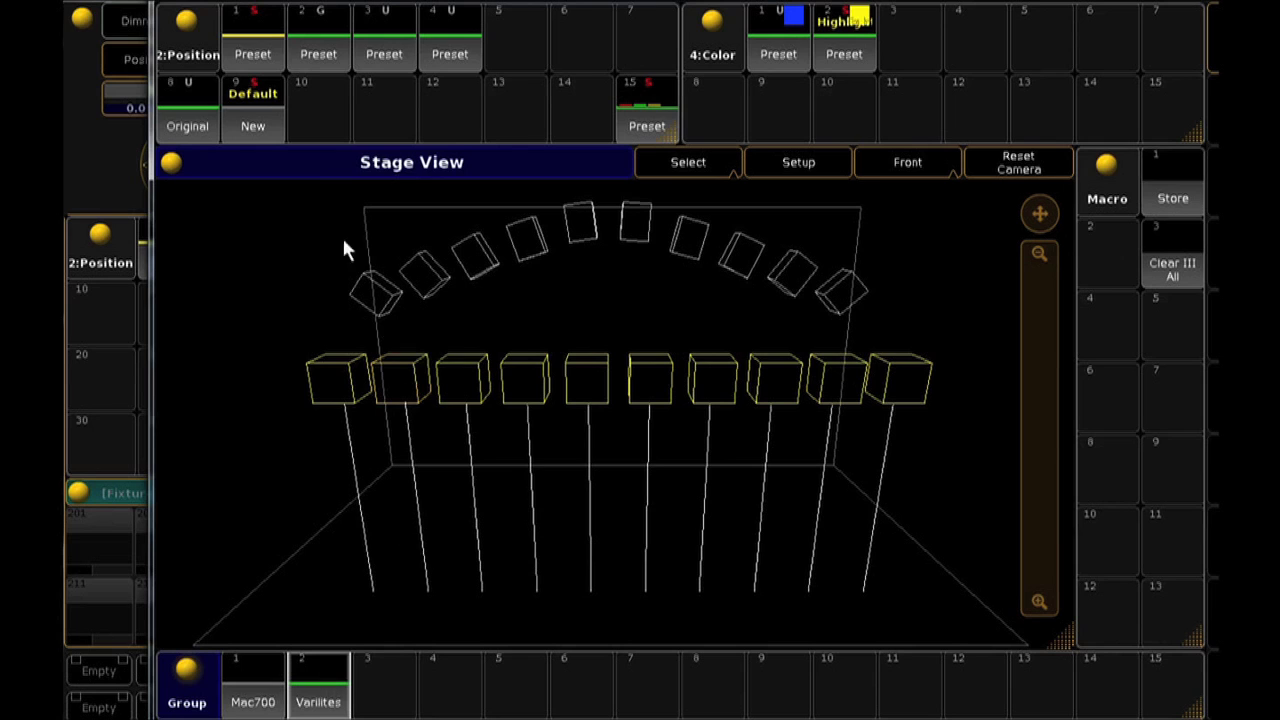
{"action": "left_click", "coordinate": [320, 45]}
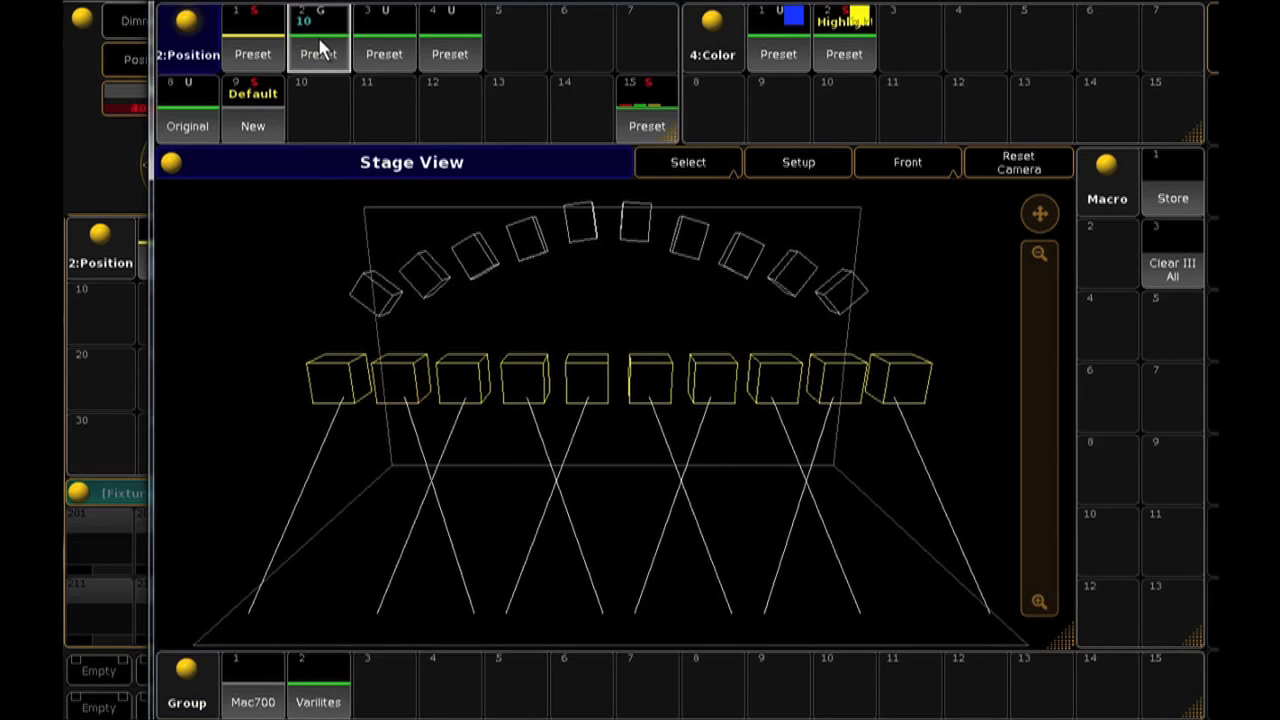
{"action": "left_click", "coordinate": [1183, 272]}
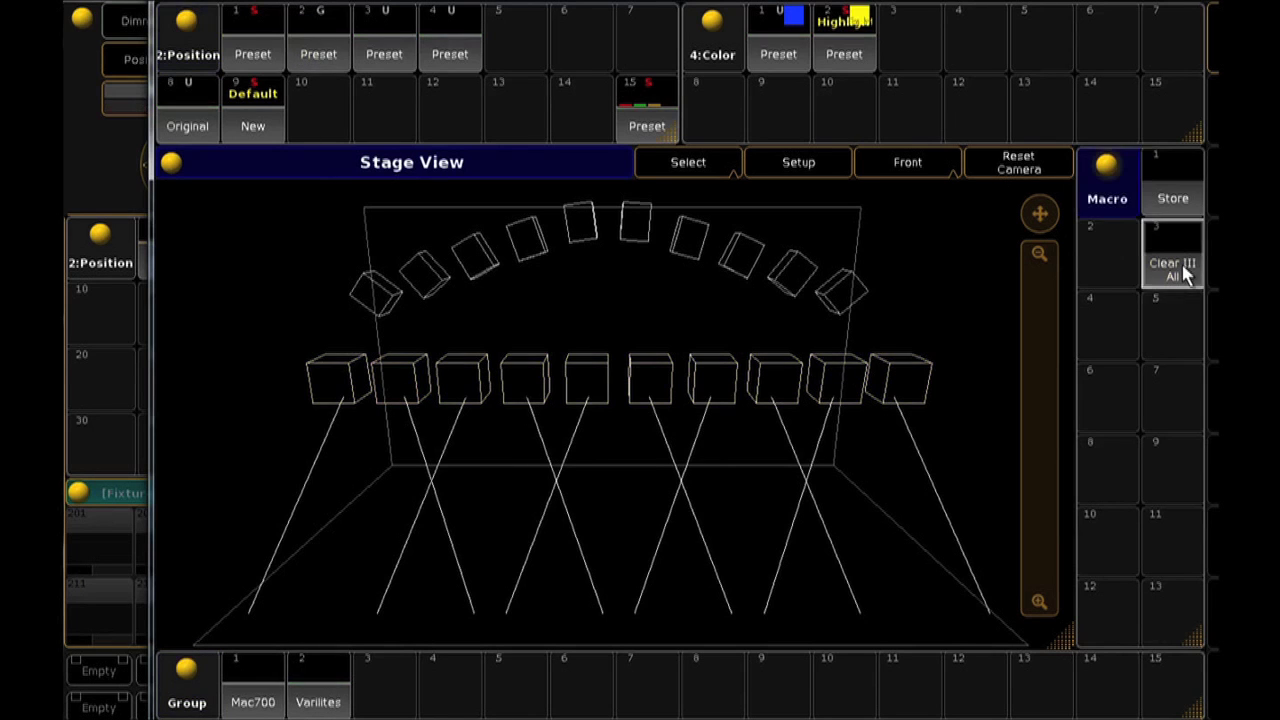
Without selecting a group, select the fixtures stored in position preset 2 and apply the preset to them.
{"action": "left_click", "coordinate": [338, 58]}
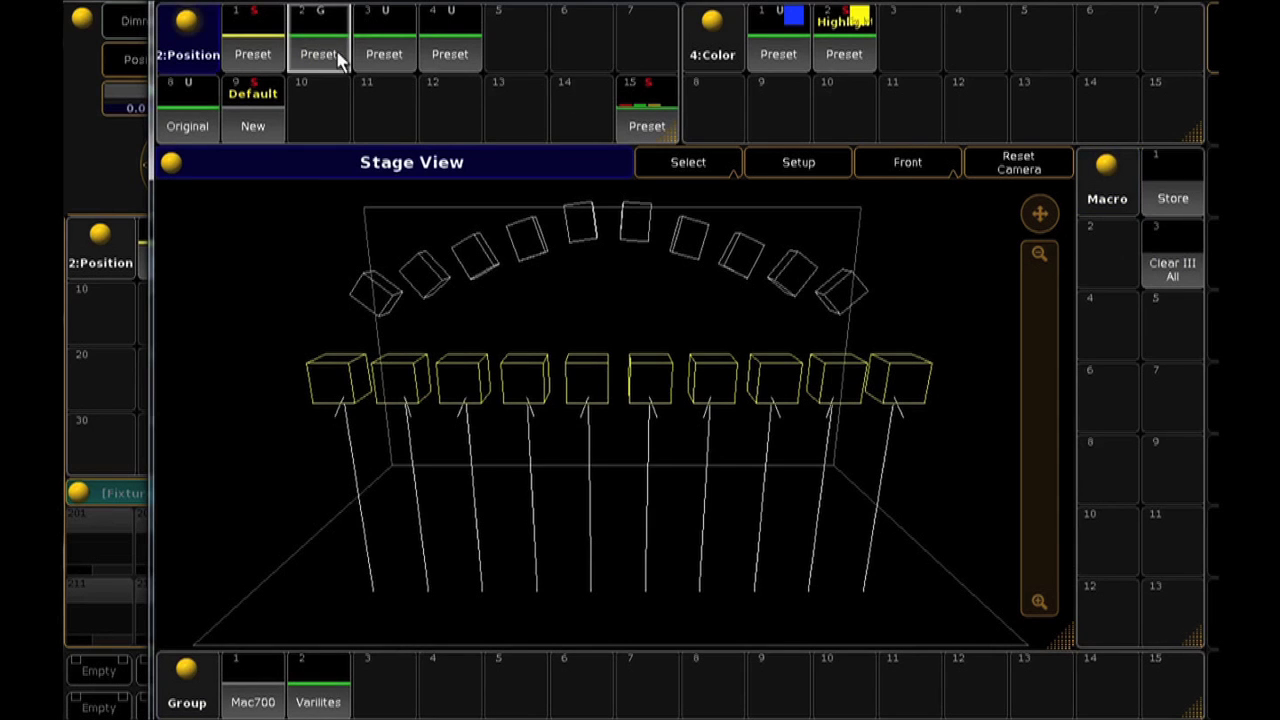
{"action": "left_click", "coordinate": [338, 58]}
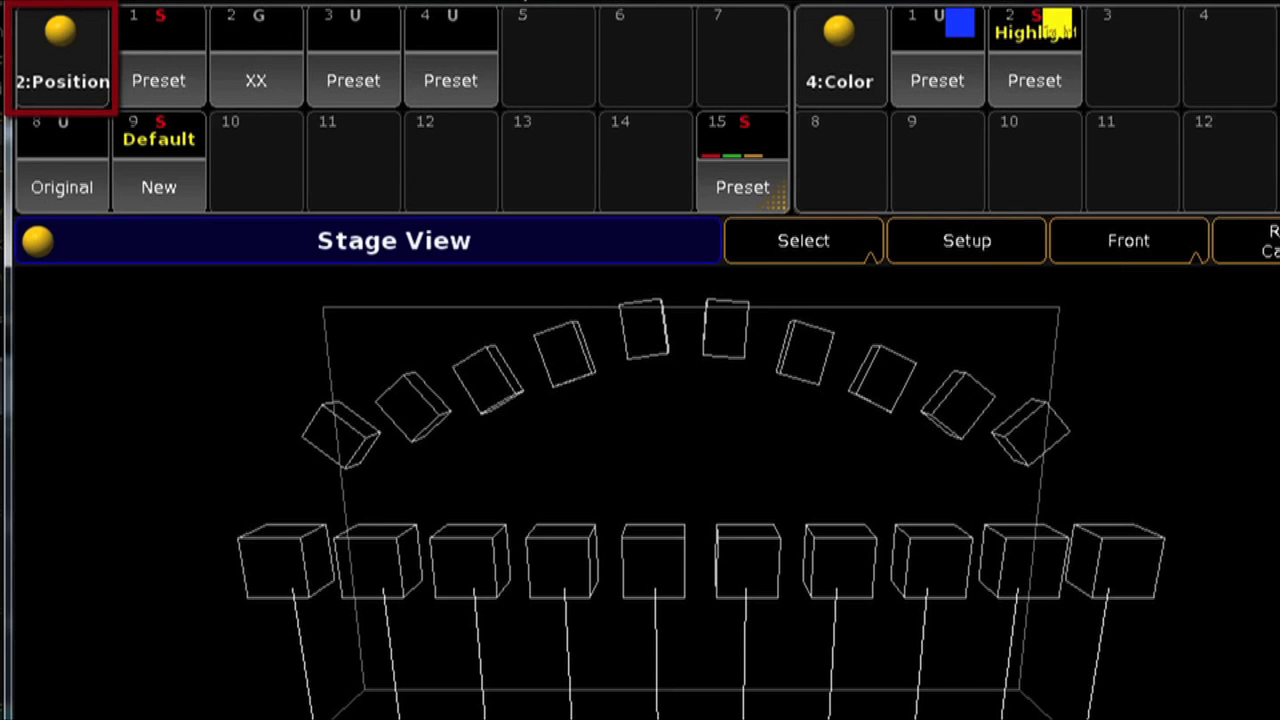
Open the Position preset pool's options and switch its call mode away from Normal Call.
{"action": "left_click", "coordinate": [66, 38]}
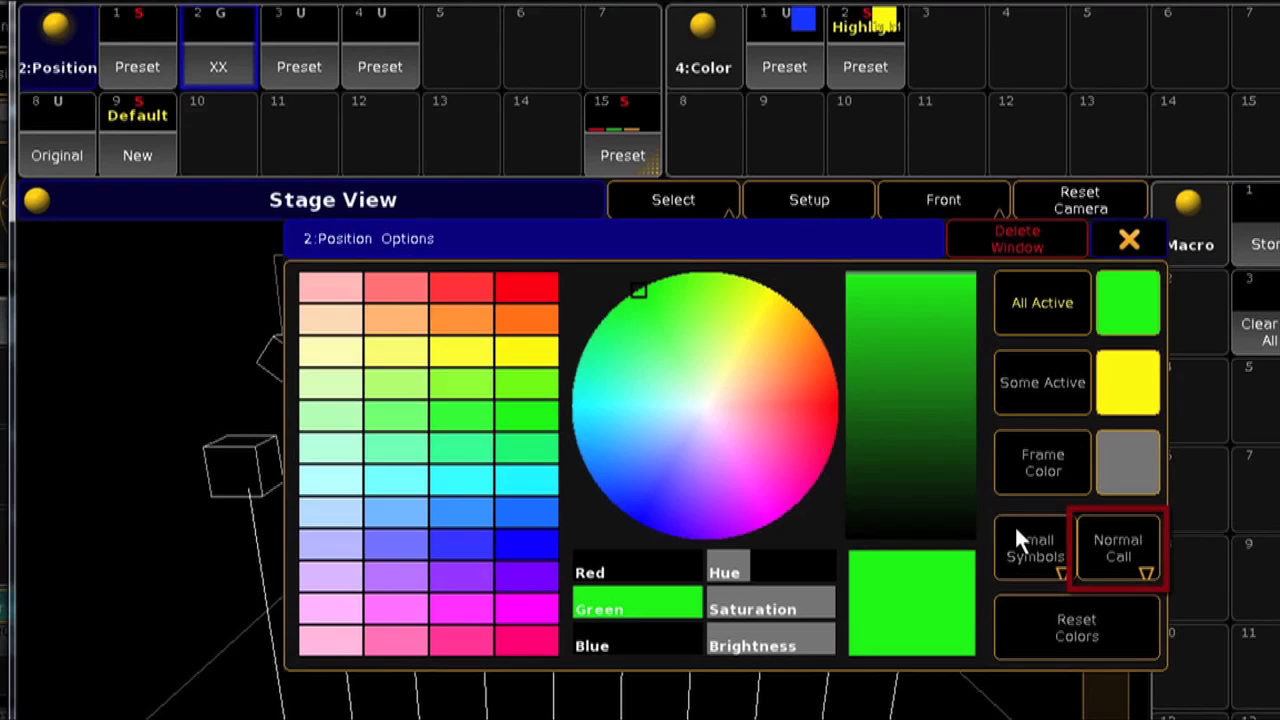
{"action": "left_click", "coordinate": [1102, 564]}
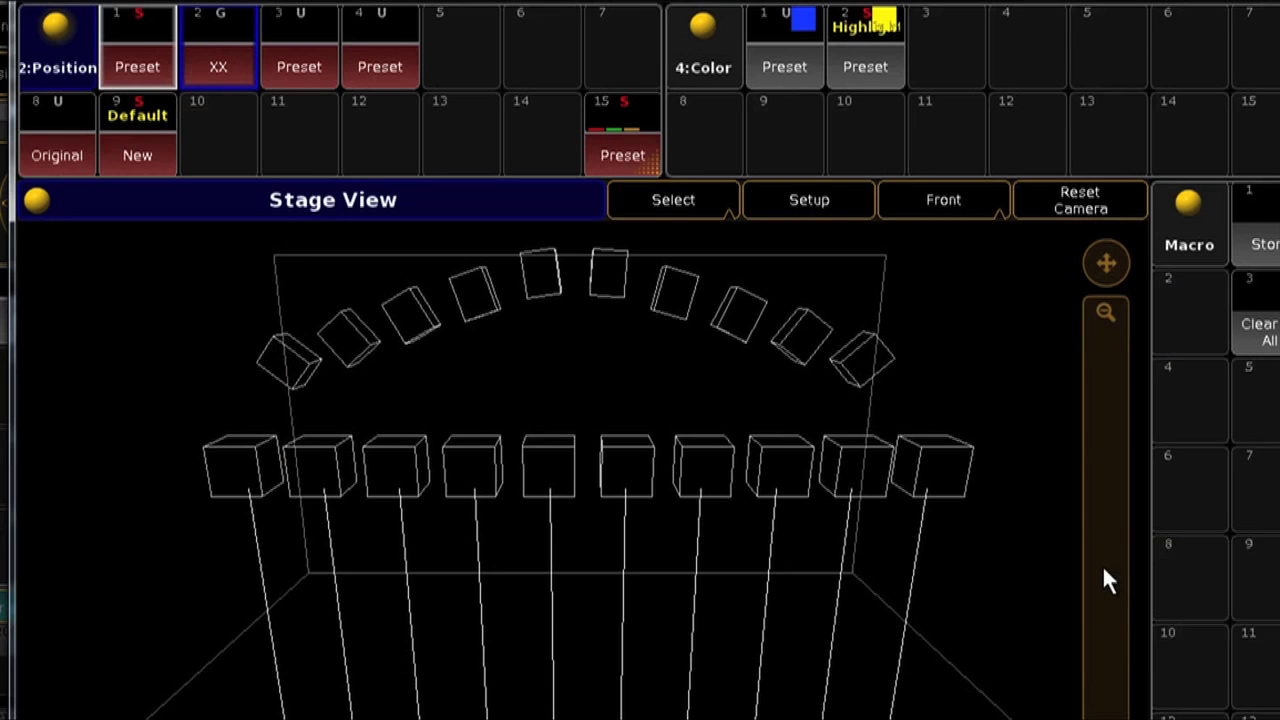
Call position preset 2 (XX), followed by position preset 10 (XX2), on the fixtures stored in them.
{"action": "left_click", "coordinate": [225, 45]}
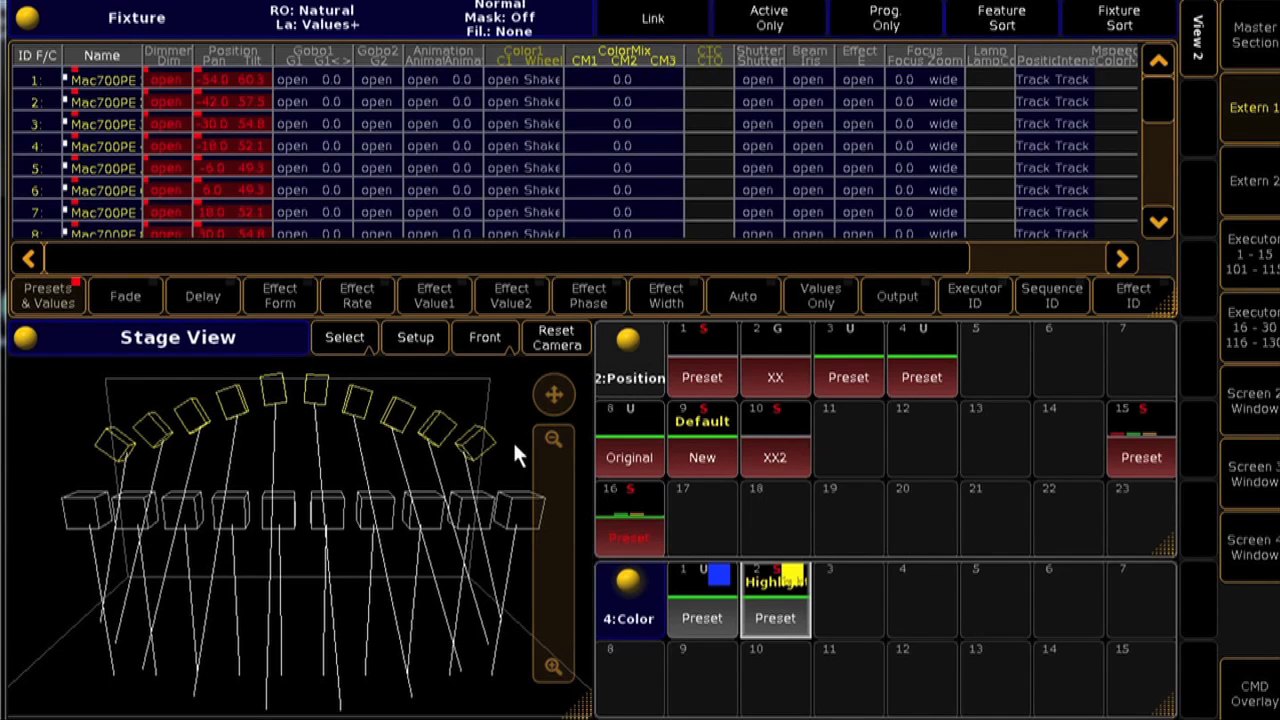
{"action": "left_click", "coordinate": [789, 348]}
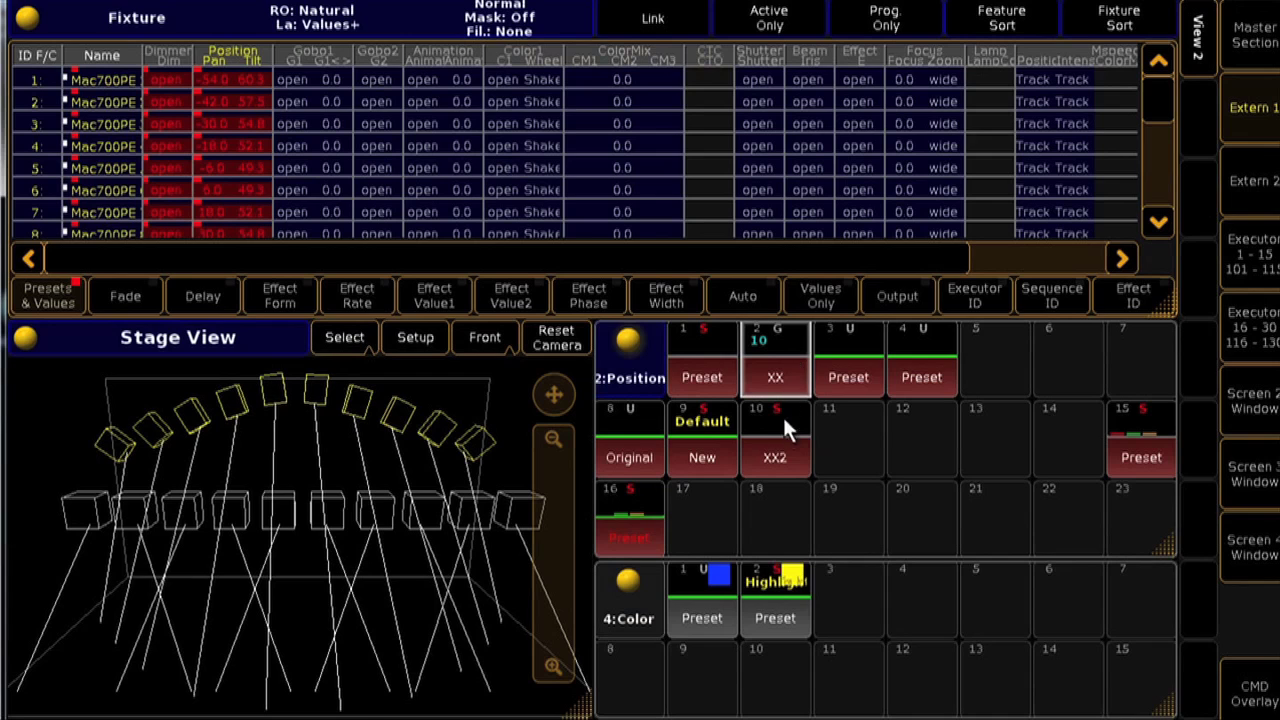
{"action": "left_click", "coordinate": [778, 452]}
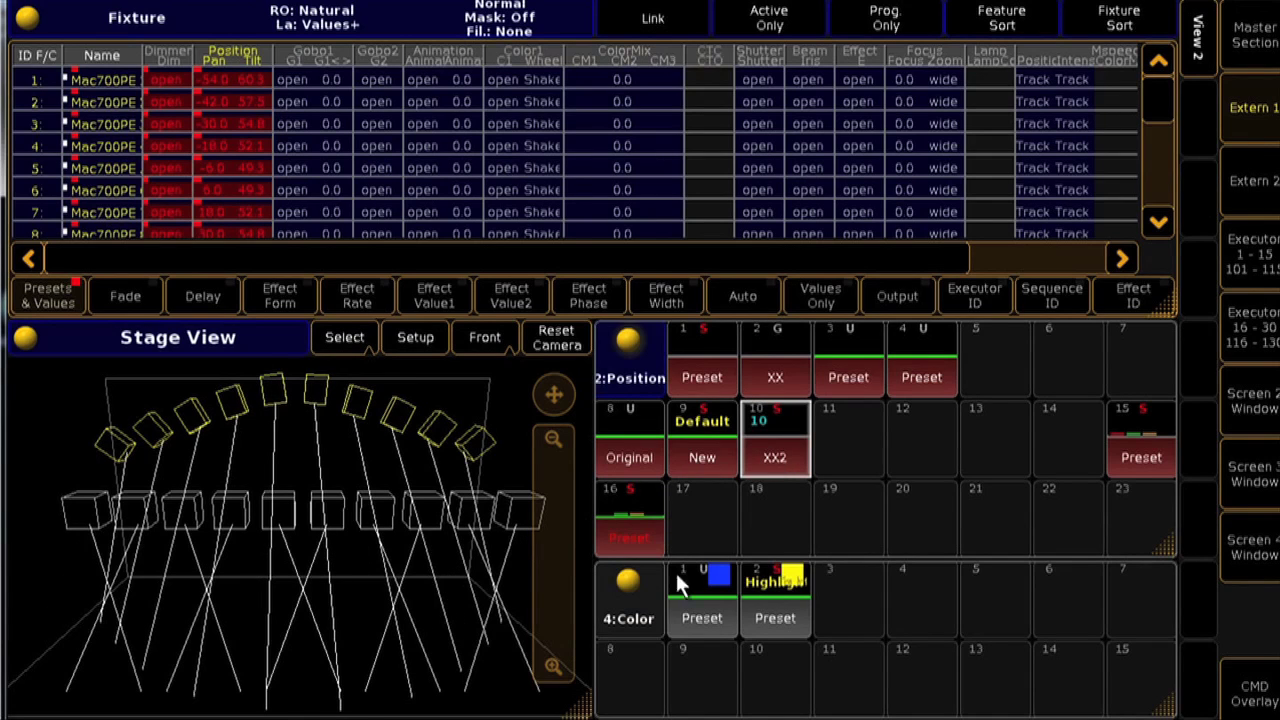
Apply the blue color preset 1 to the selected Mac700 fixtures, and call position presets 2 (XX) and 10 (XX2) again.
{"action": "left_click", "coordinate": [689, 595]}
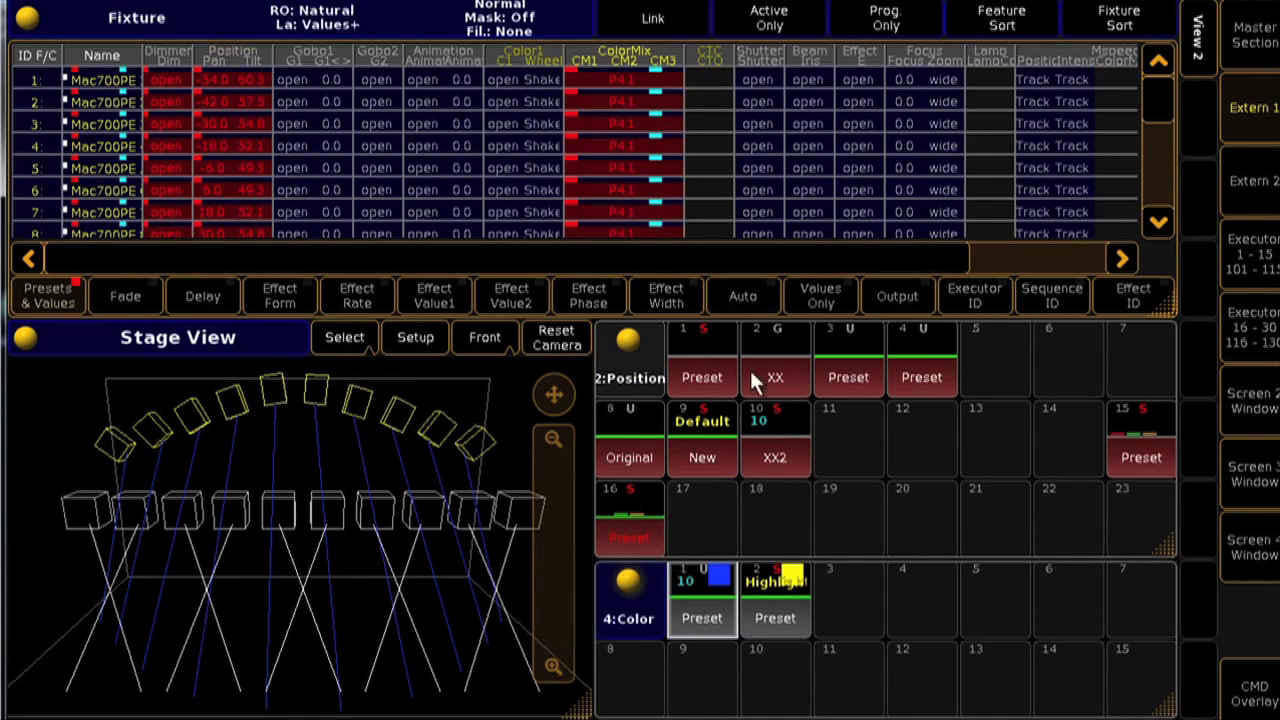
{"action": "left_click", "coordinate": [776, 352]}
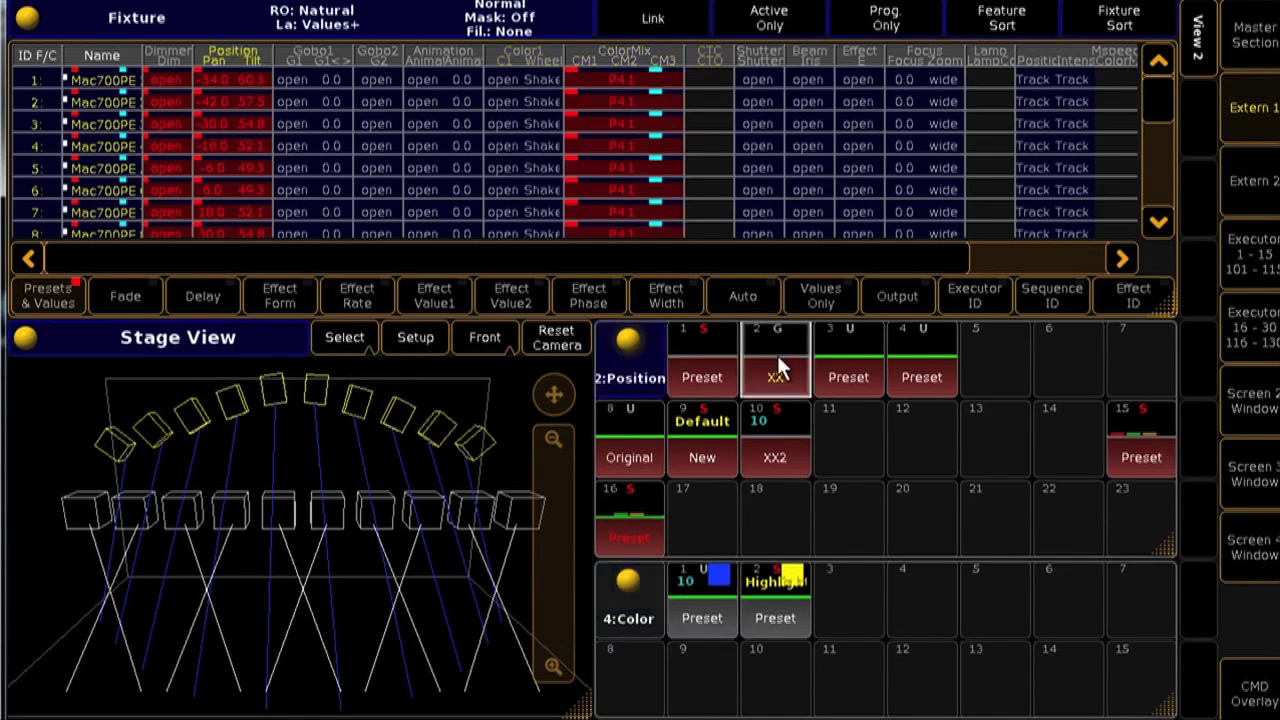
{"action": "left_click", "coordinate": [779, 445]}
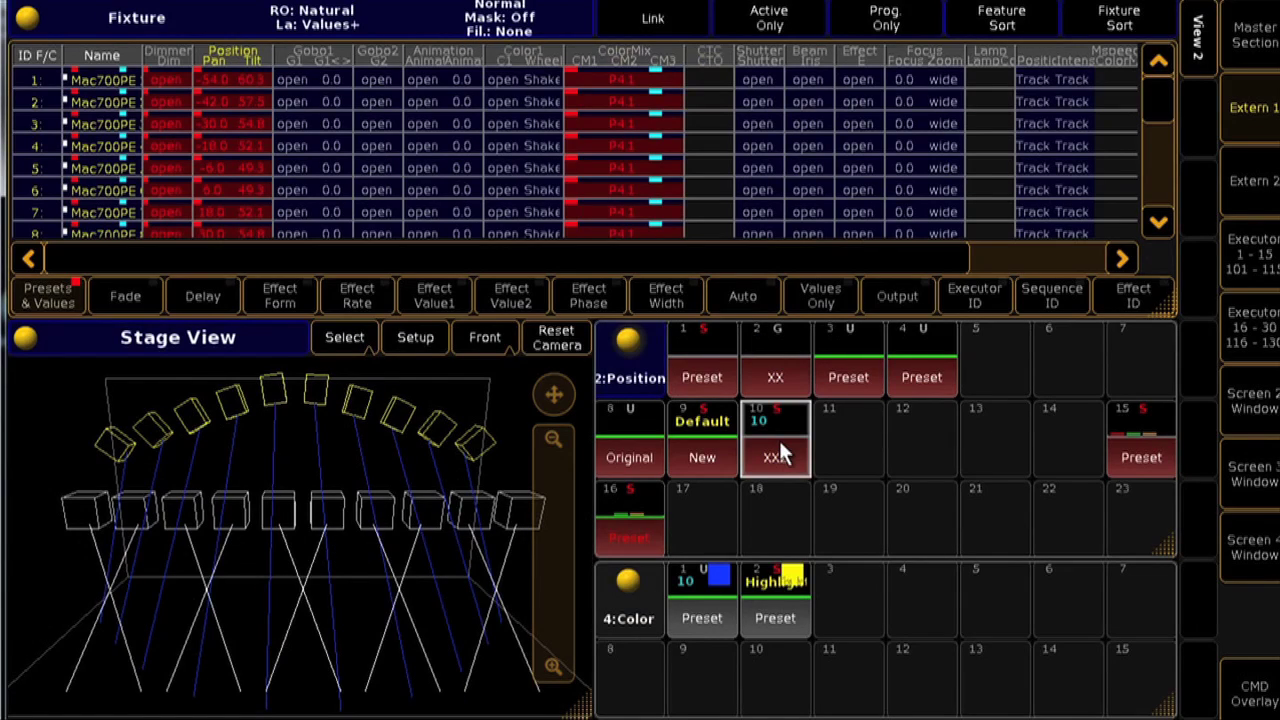